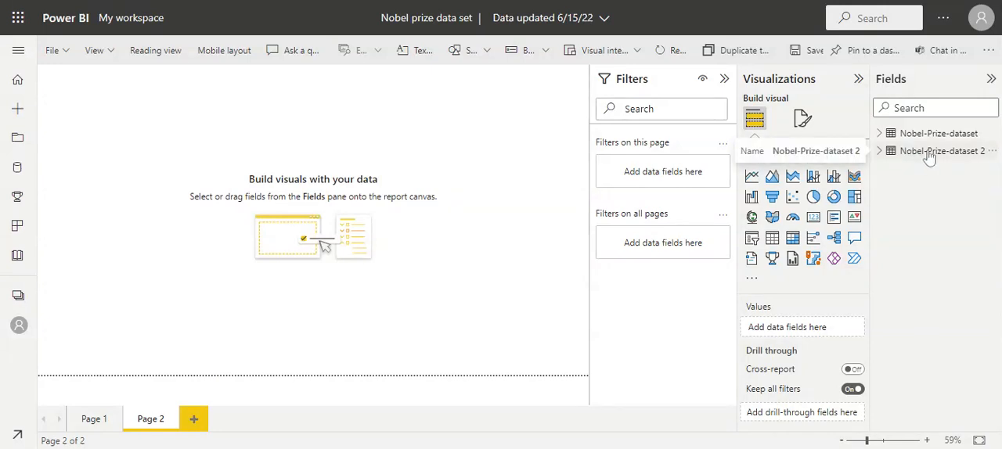
Expand the Nobel-Prize-dataset fields and review the visuals on Page 1 before returning to Page 2.
click(879, 134)
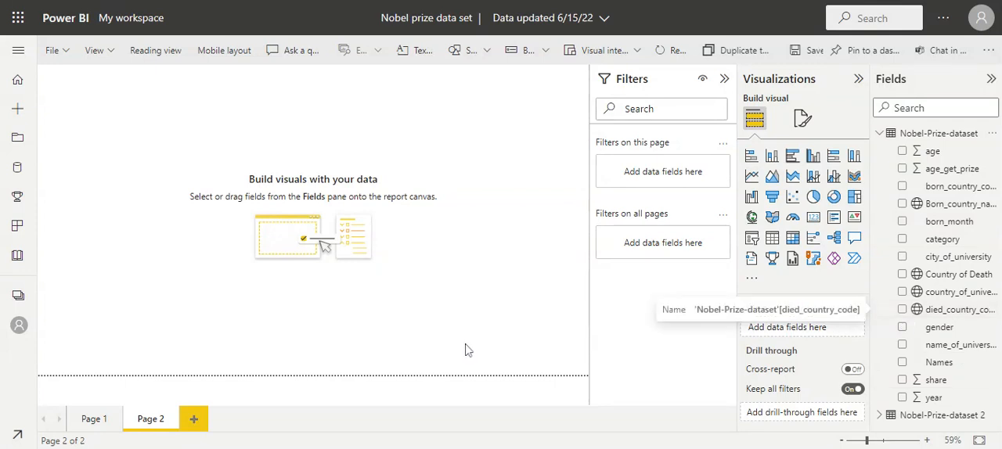
click(91, 419)
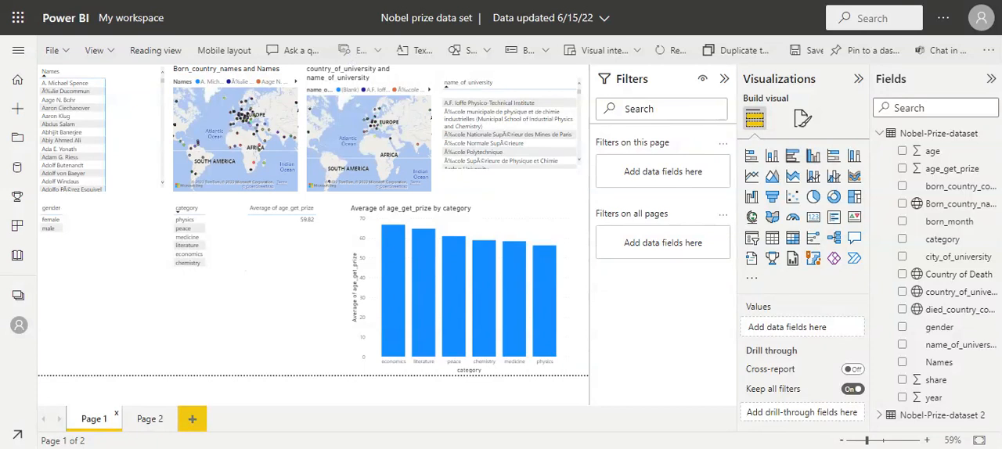
click(150, 420)
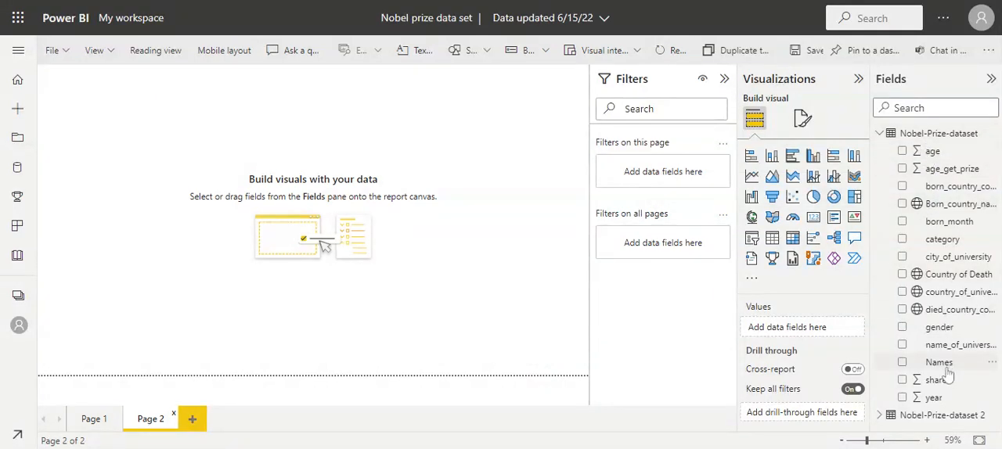
Add a table of the Names field to Page 2 and resize it taller and narrower.
drag(946, 368, 696, 339)
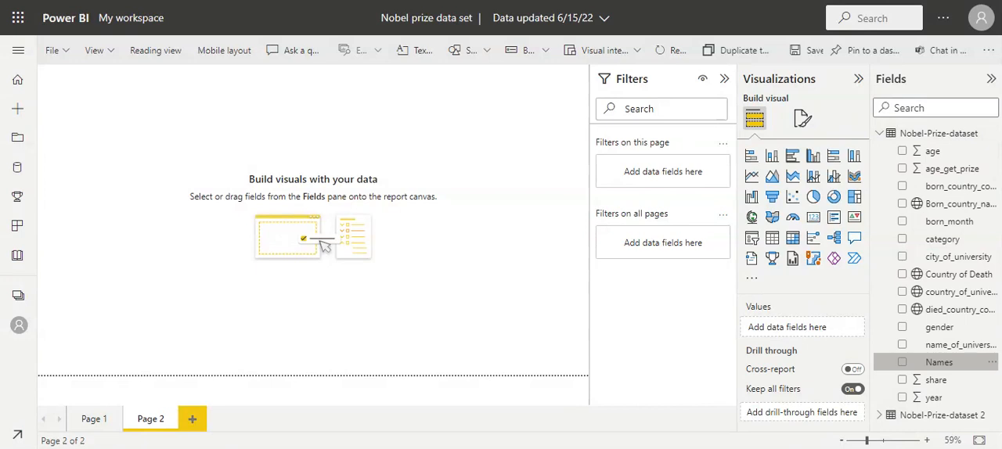
drag(697, 338, 313, 235)
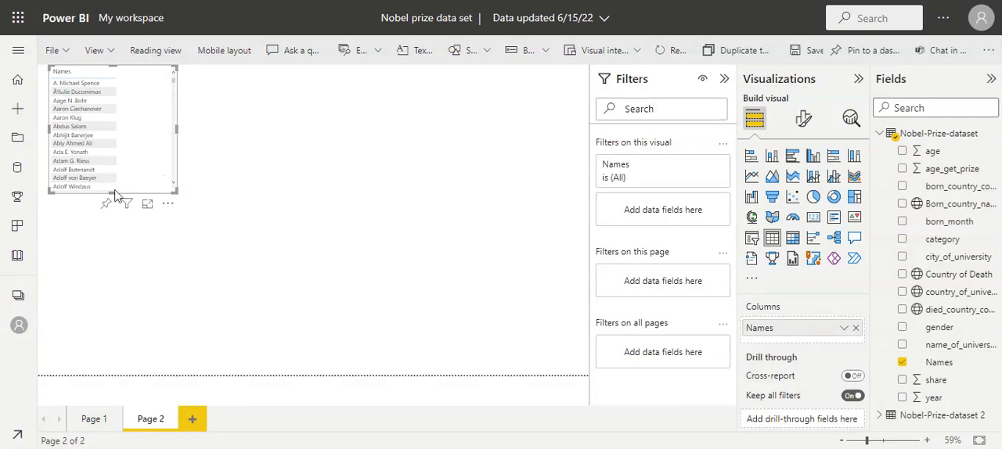
drag(115, 195, 112, 283)
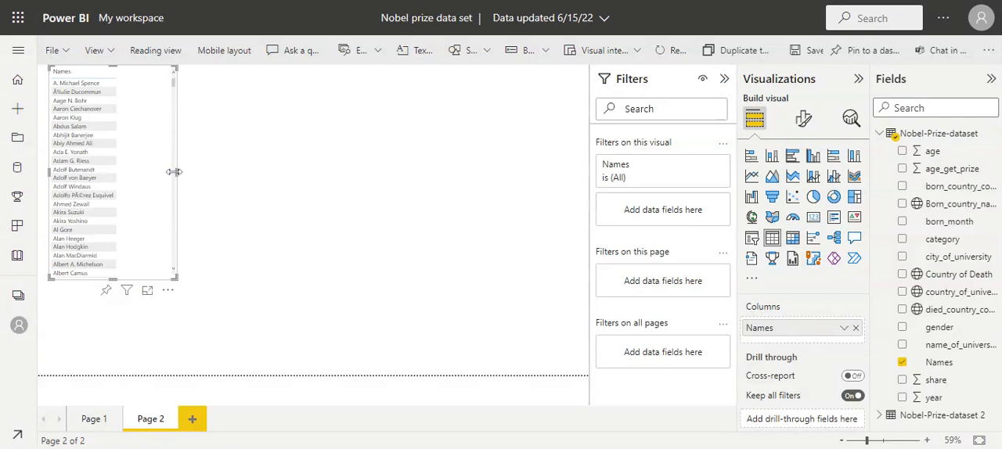
drag(178, 171, 130, 172)
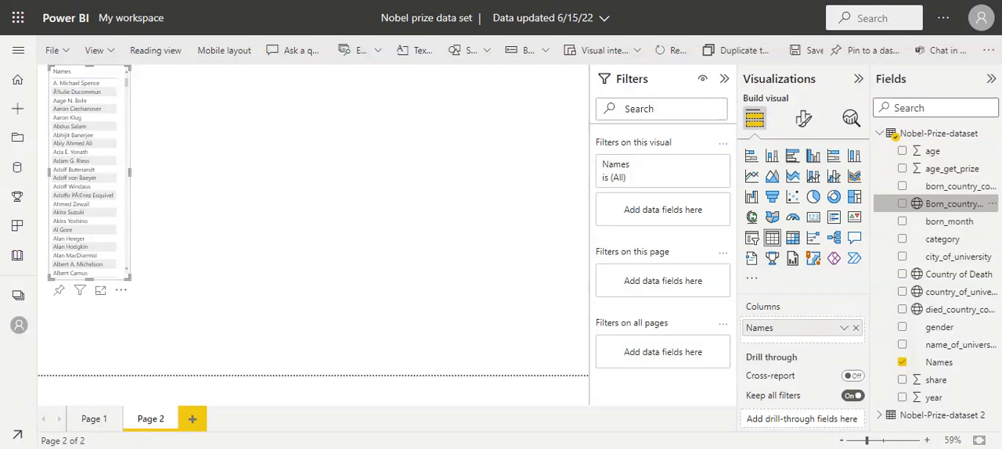
Add a map of Born_country_names beside the Names table and make it wider and slightly shorter.
click(902, 204)
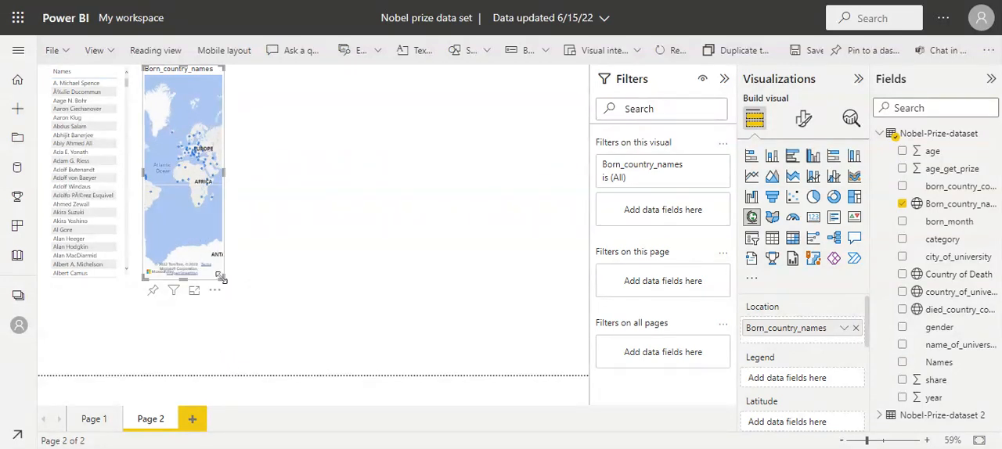
drag(222, 278, 347, 237)
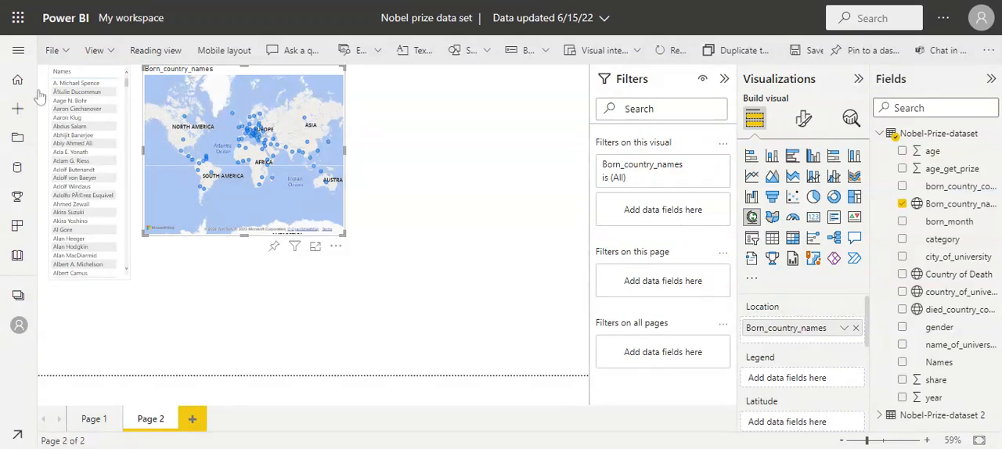
Examine the cross-filtering by selecting birth countries such as Russia on the map and a laureate in the Names table.
click(260, 141)
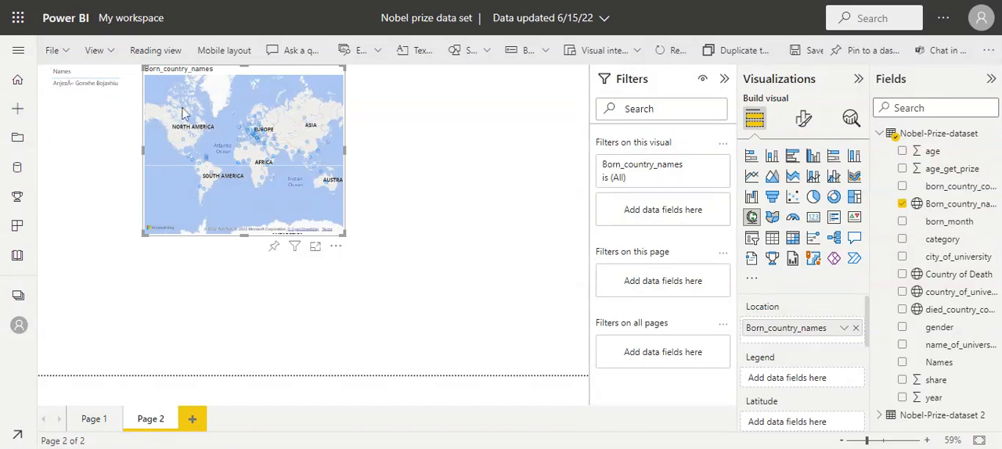
click(260, 144)
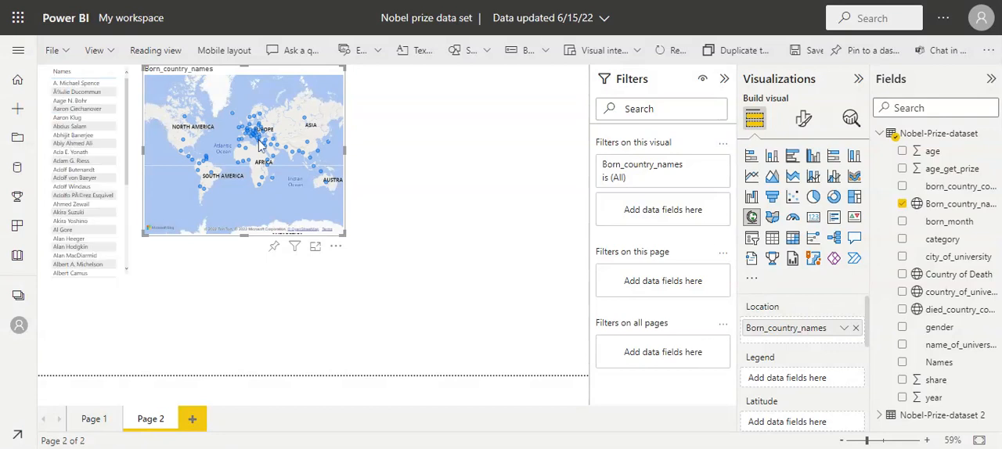
click(259, 140)
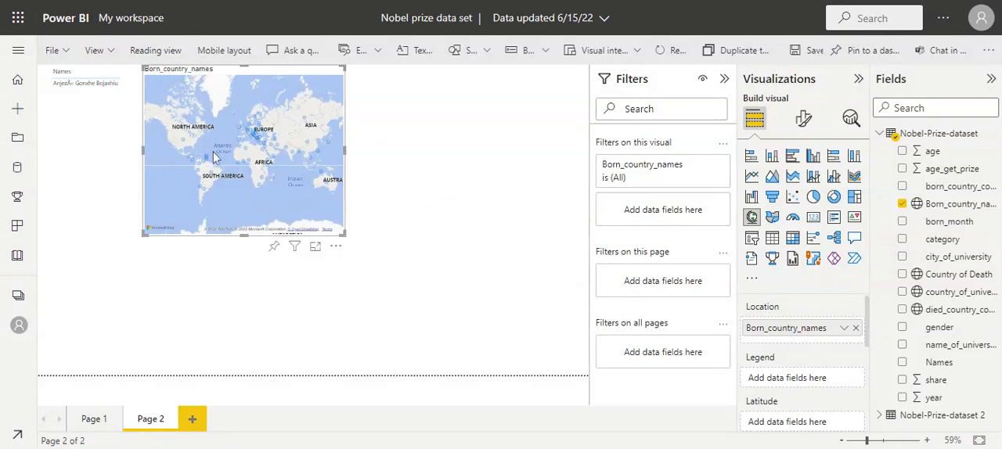
click(305, 122)
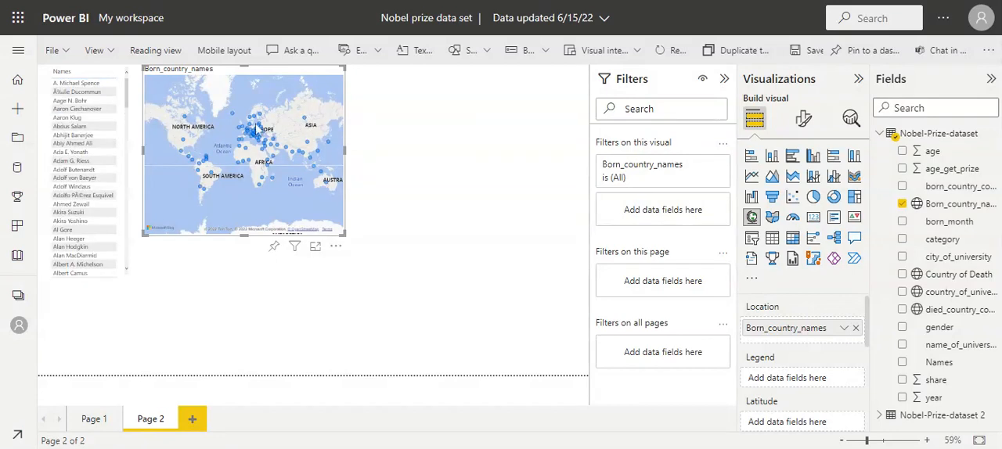
click(306, 122)
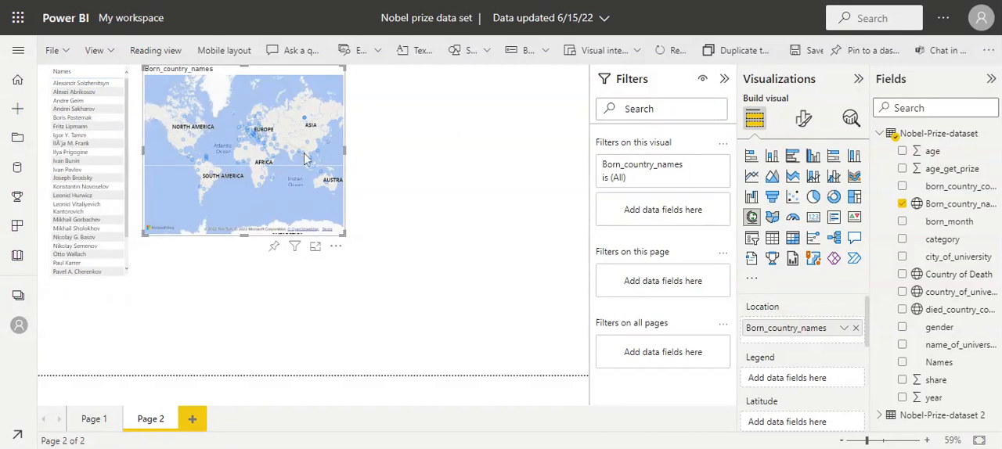
click(261, 141)
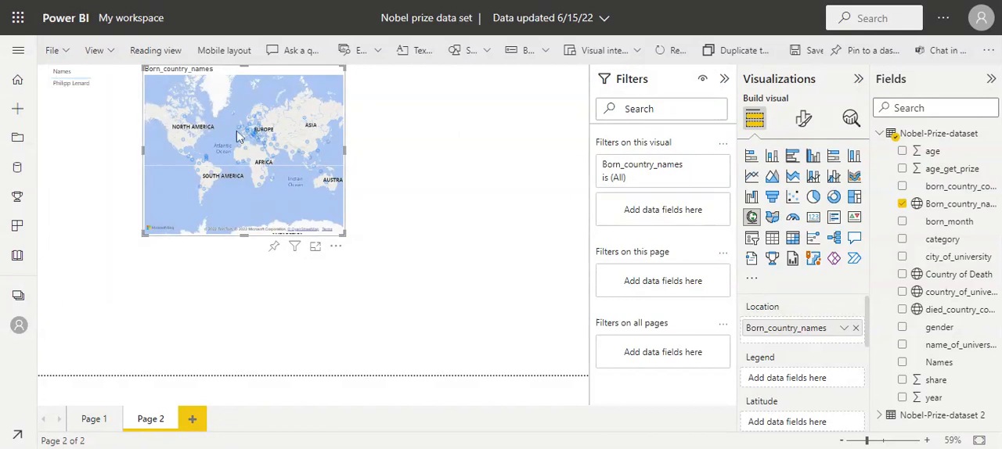
click(326, 142)
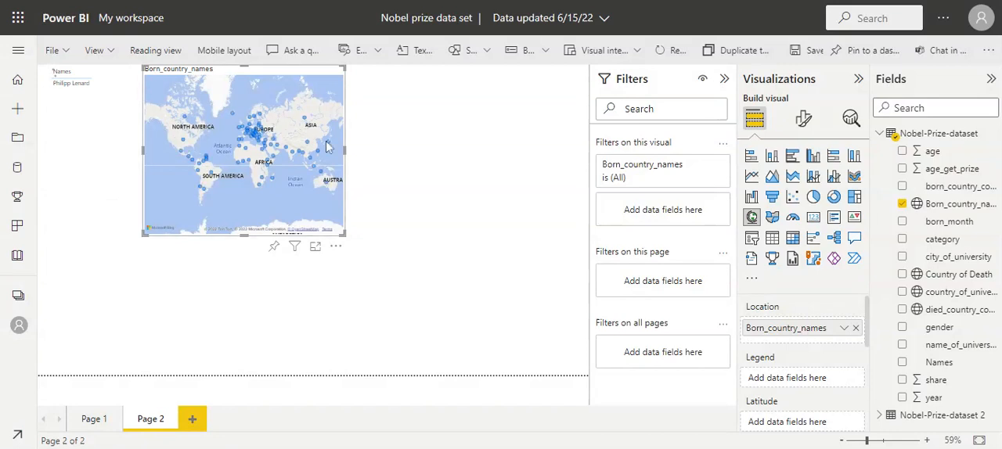
click(259, 140)
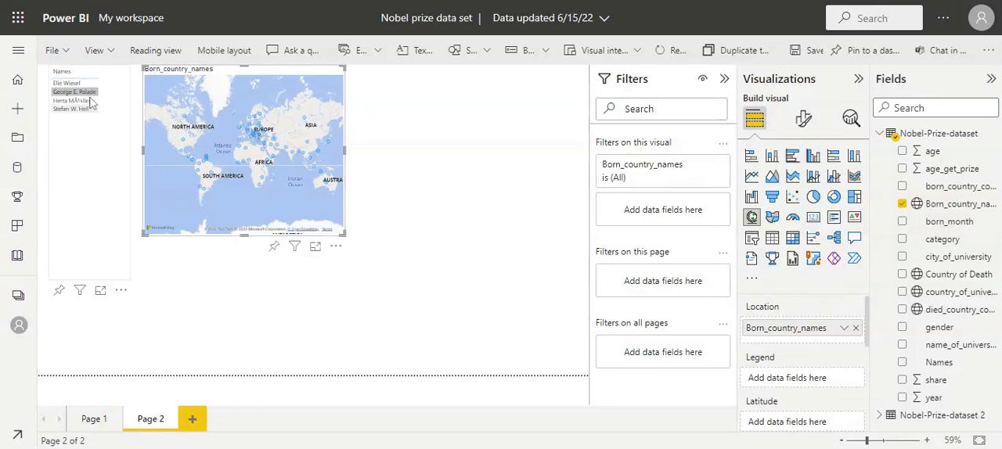
click(76, 85)
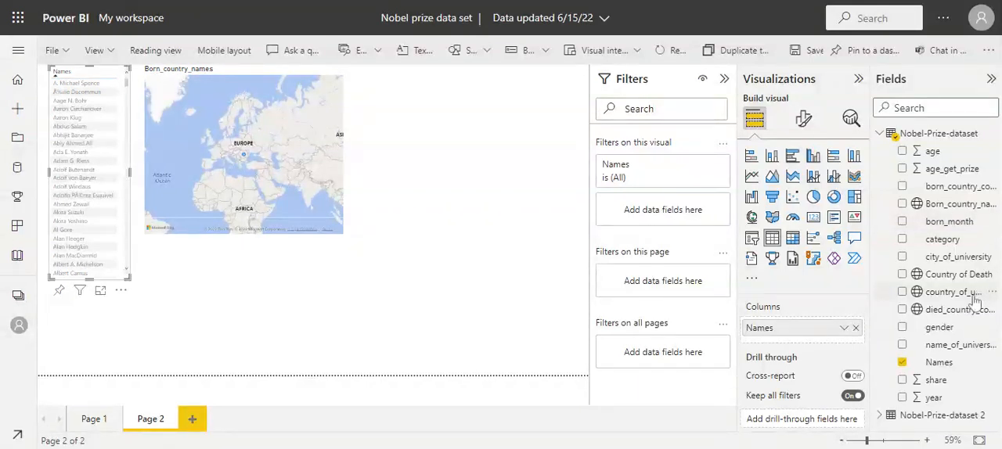
Add a second map showing country_of_university beside the Born_country_names map.
drag(973, 292, 813, 292)
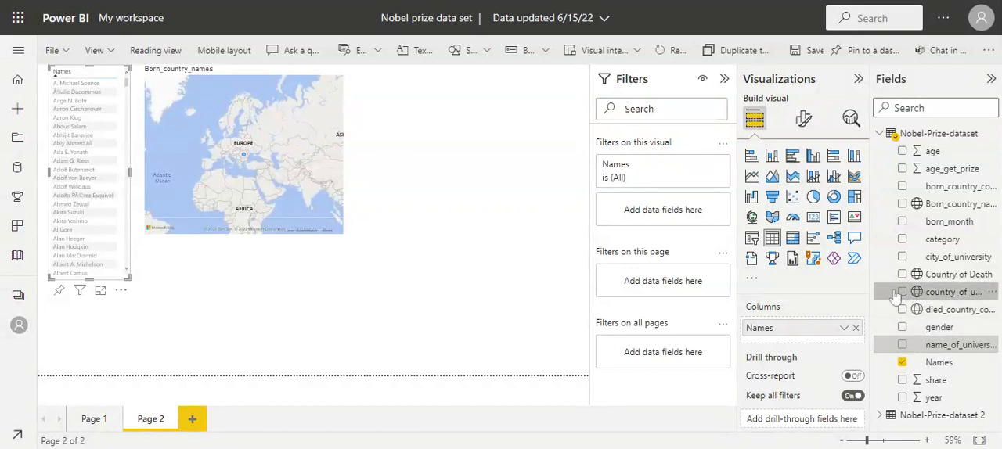
drag(895, 296, 431, 149)
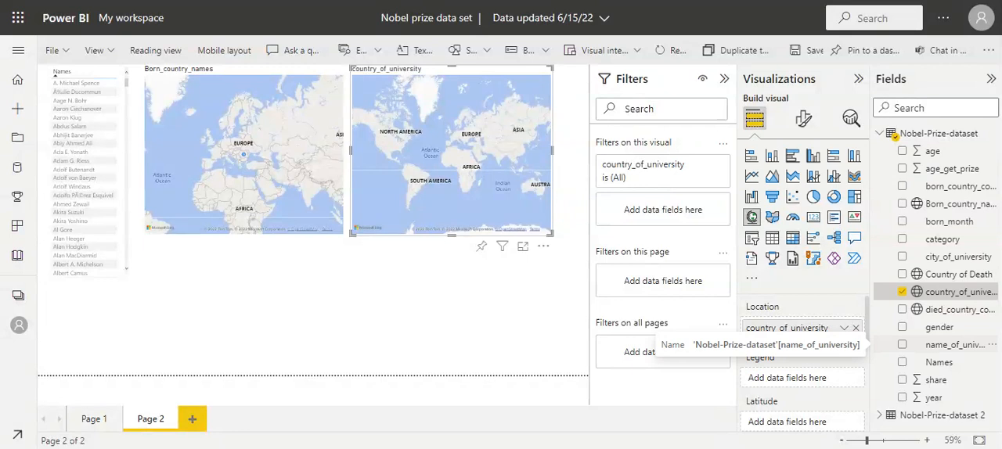
Set Names as the legend of the Born_country_names map and filter the page by individual laureates.
click(261, 136)
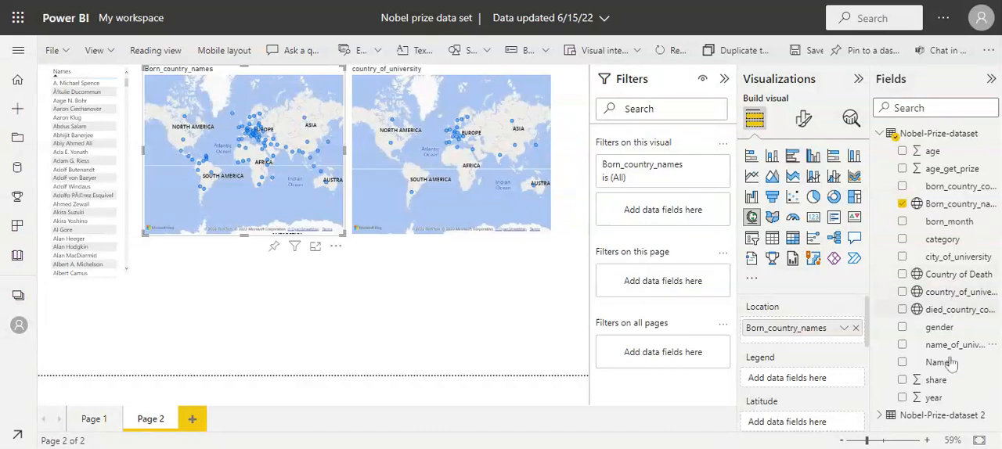
drag(951, 369, 814, 389)
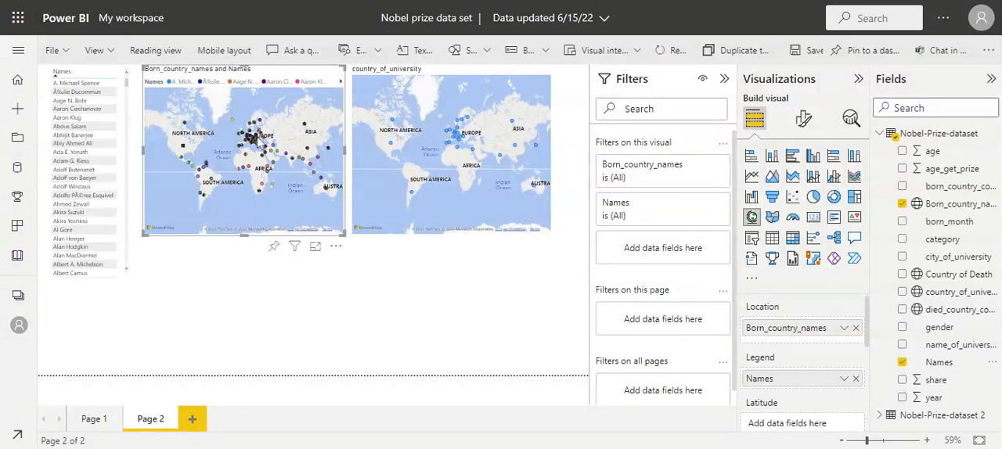
click(257, 137)
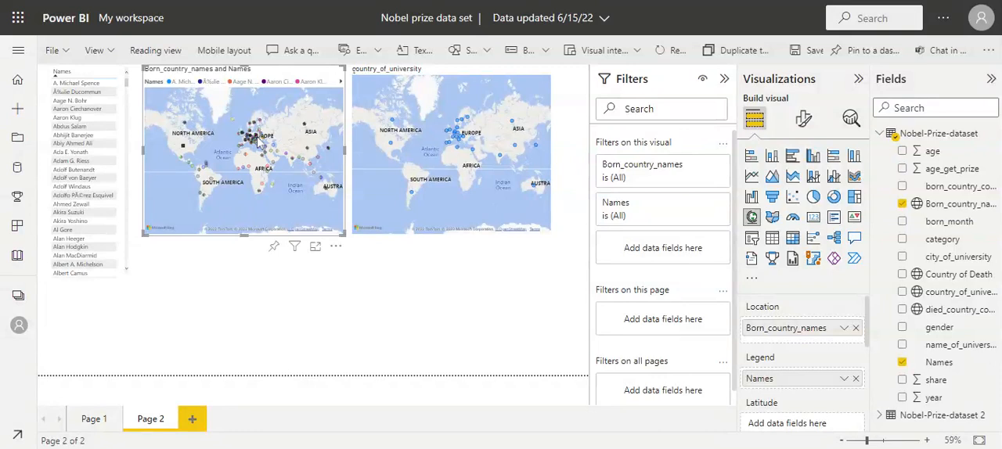
click(175, 83)
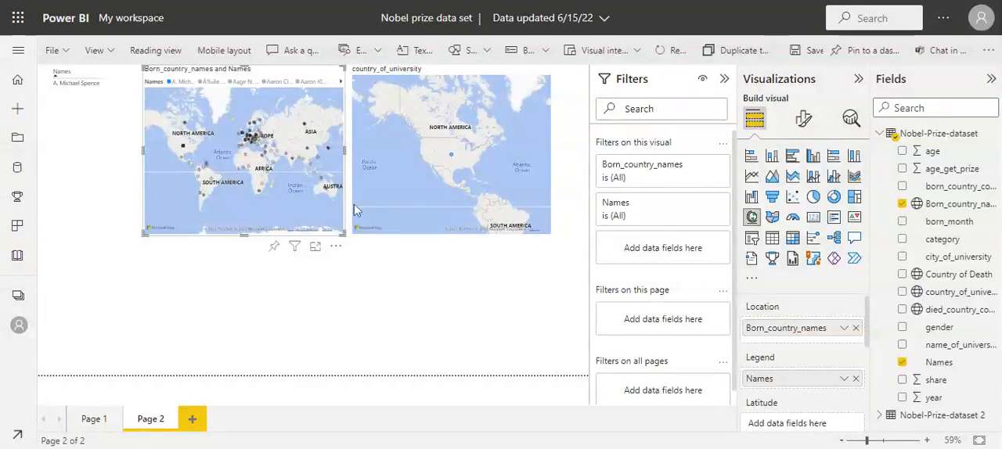
Set category as the legend of the country_of_university map and filter the page by chemistry and economics.
click(417, 134)
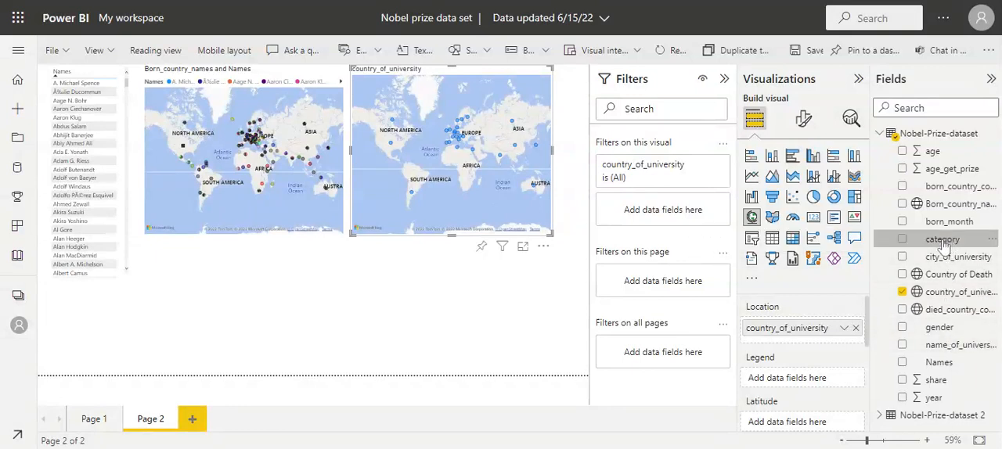
drag(945, 246, 820, 382)
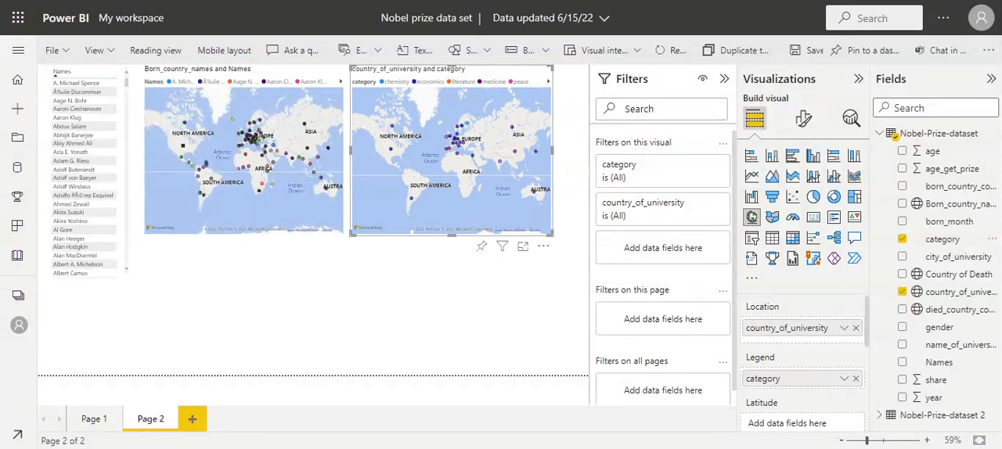
click(395, 83)
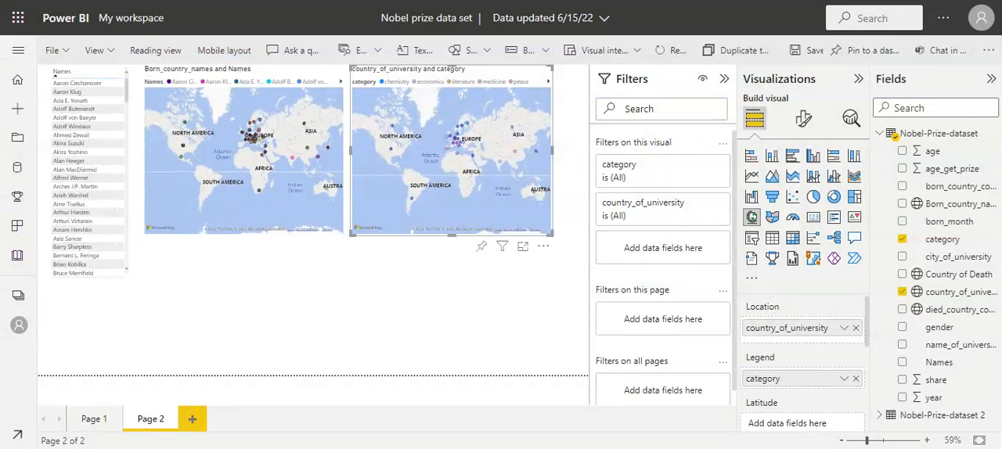
click(471, 129)
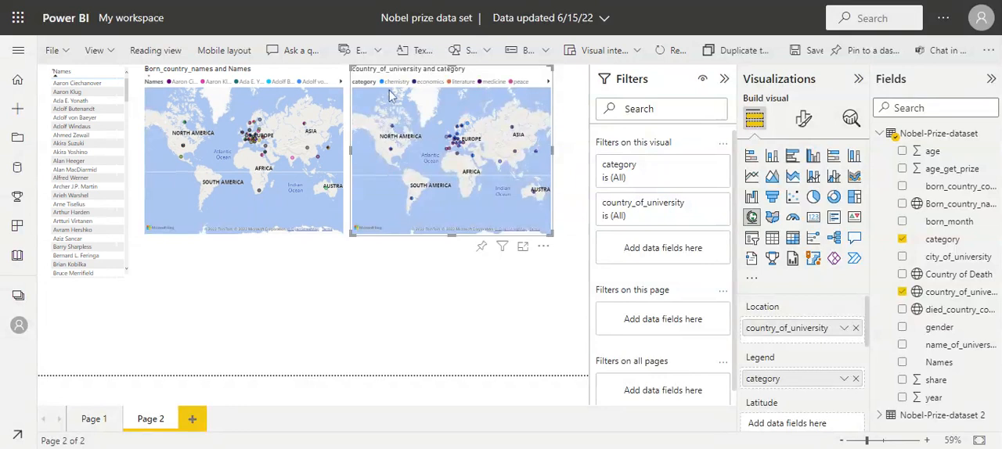
click(430, 86)
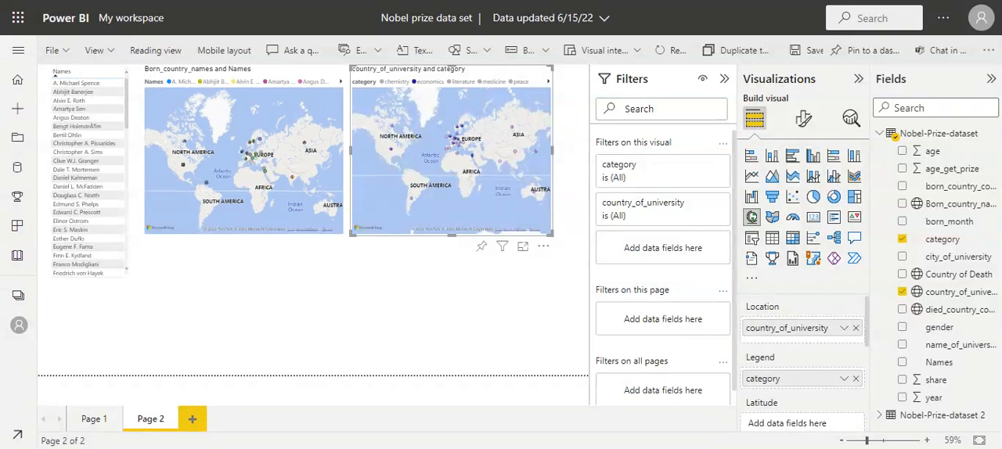
Shift the country_of_university visual slightly to the right, changing it to a stacked column chart and back to a map.
click(773, 160)
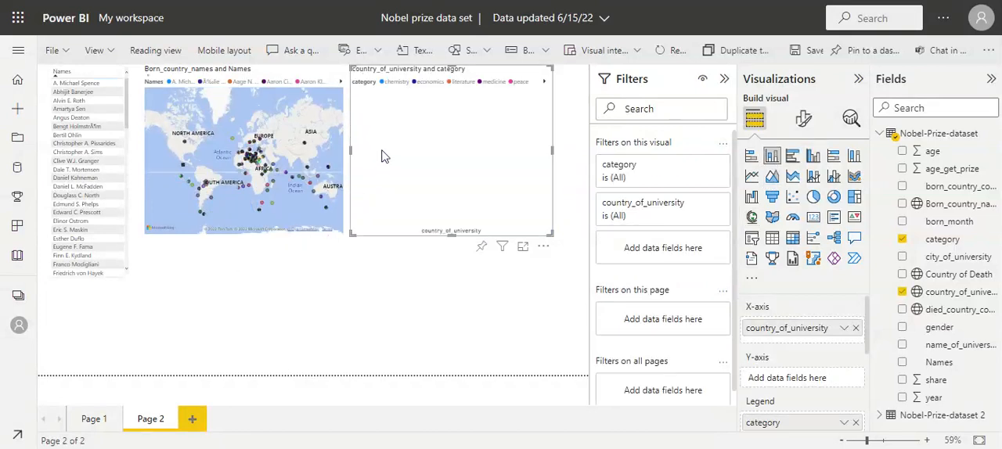
mouse_move(417, 134)
mouse_down()
mouse_move(382, 294)
mouse_move(448, 129)
mouse_move(431, 128)
mouse_up()
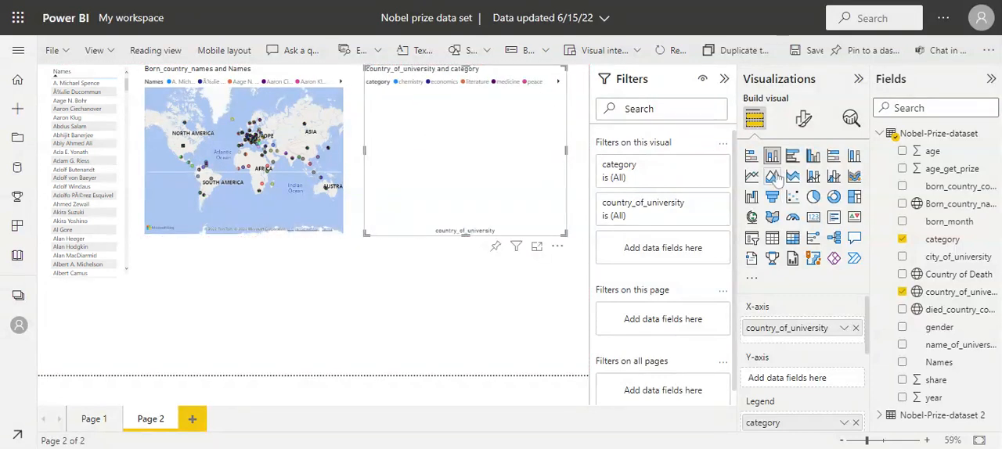
click(752, 218)
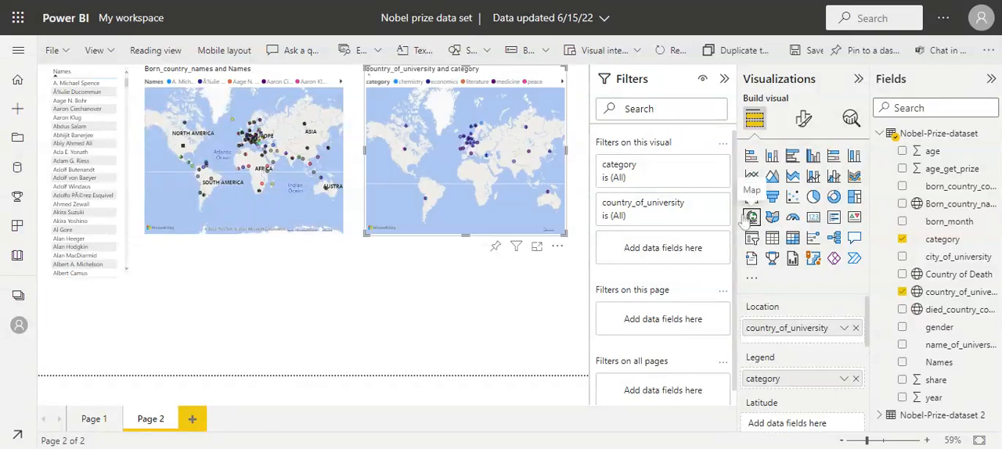
Add a stacked column chart below the Born_country_names map with category on its X-axis.
click(196, 276)
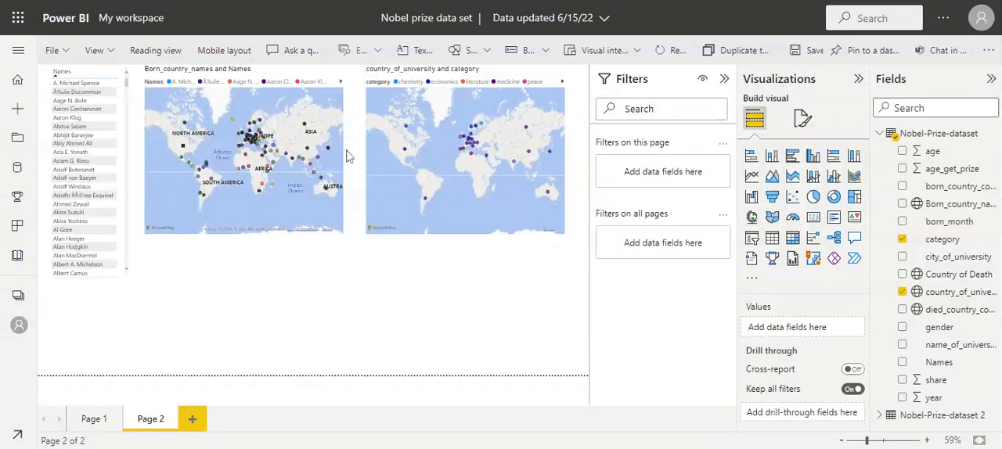
click(773, 157)
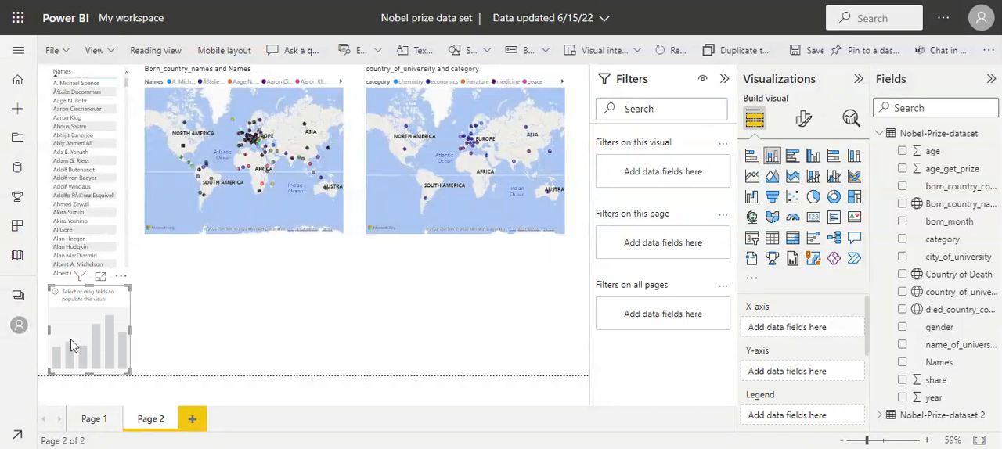
drag(71, 346, 252, 324)
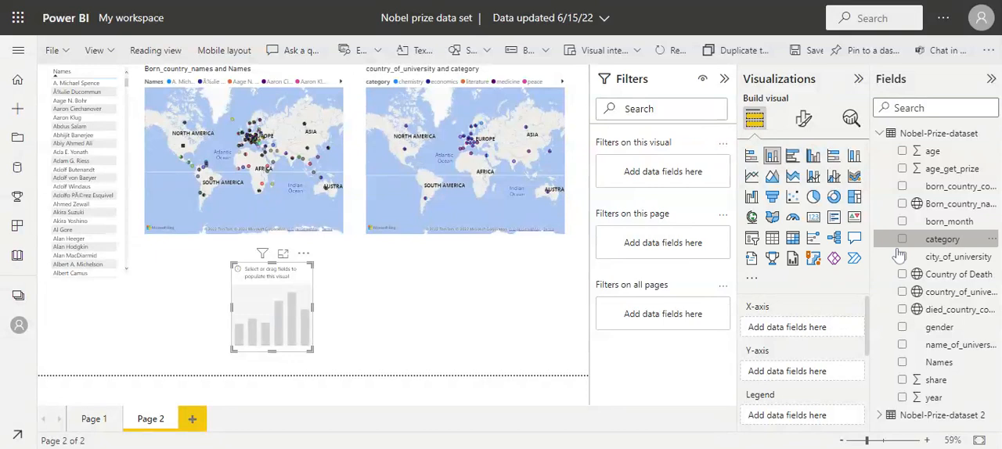
drag(900, 248, 783, 332)
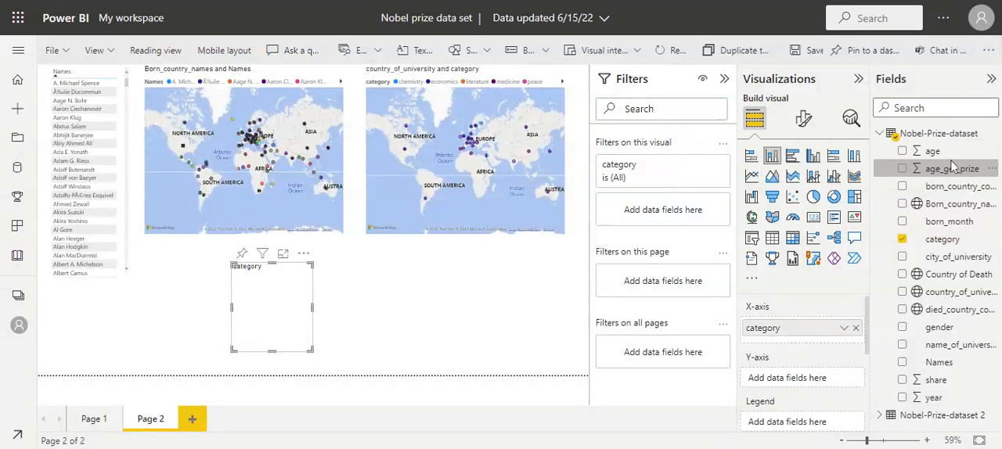
Add age_get_prize to the category column chart's Y-axis and widen the chart to about twice its width.
click(952, 160)
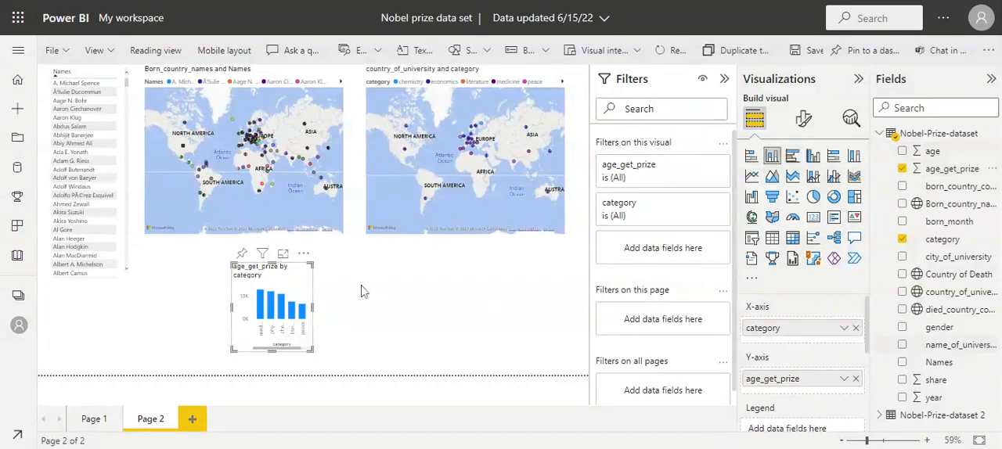
drag(312, 307, 390, 323)
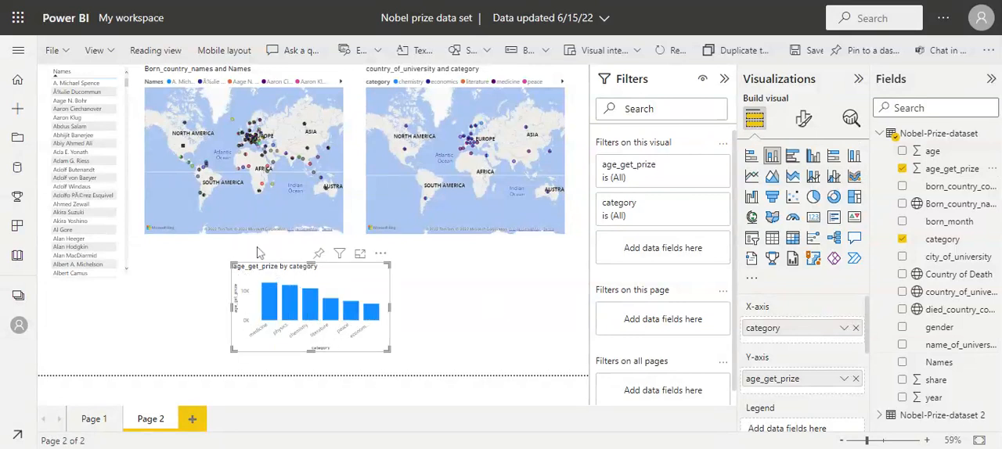
Shorten the Names table so it ends level with the lower edge of the maps.
click(104, 252)
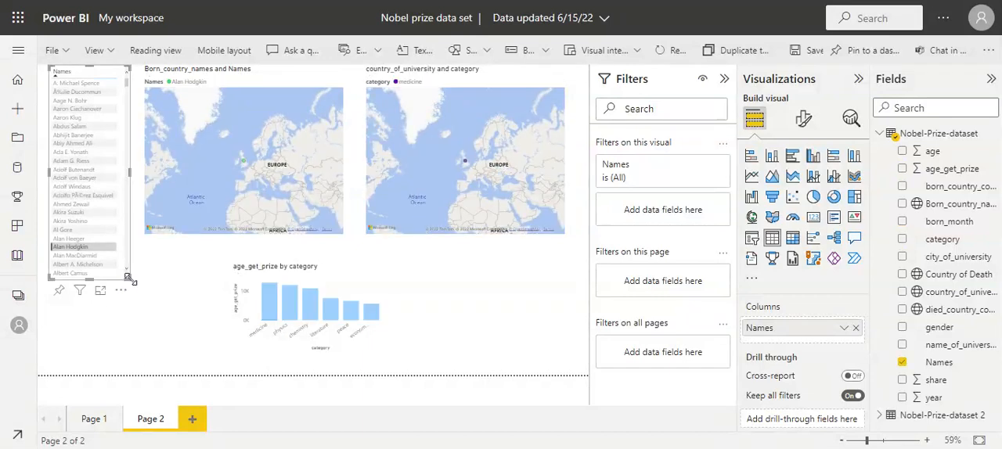
drag(130, 281, 133, 236)
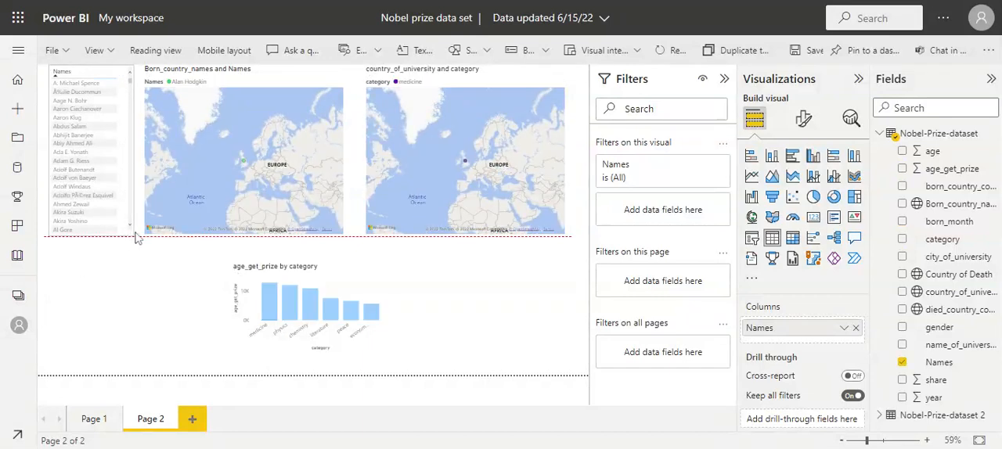
click(244, 283)
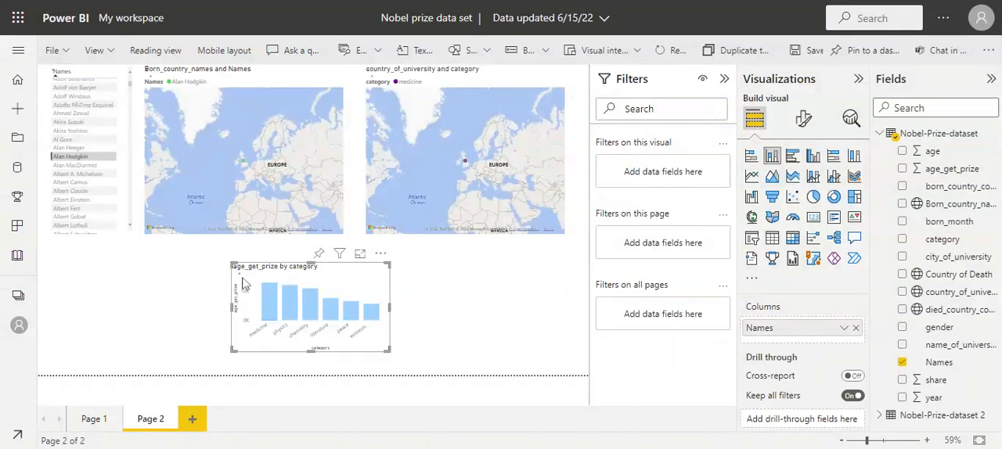
click(160, 250)
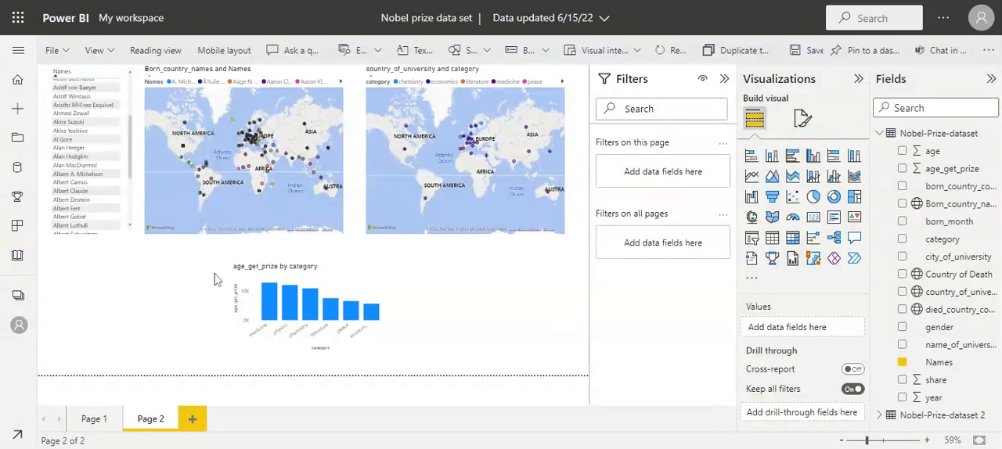
Make the age_get_prize by category chart taller, move it below the Names table and enlarge it.
click(262, 293)
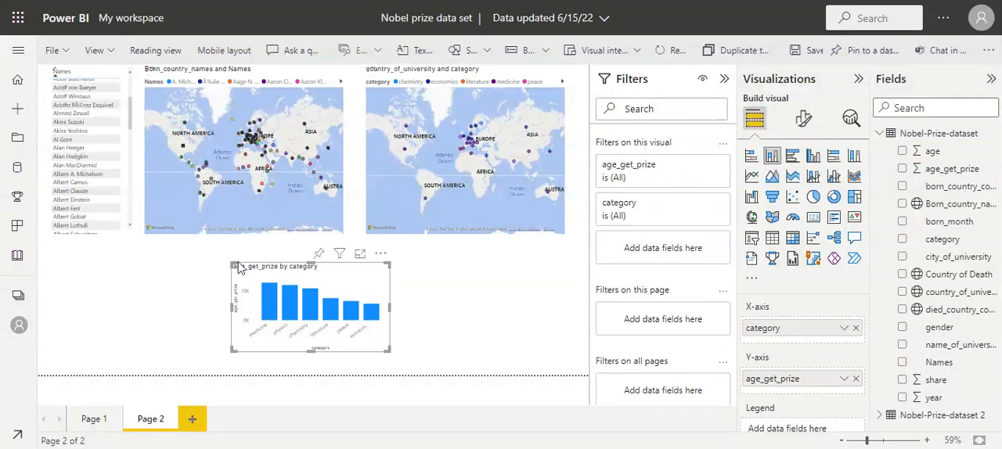
click(228, 258)
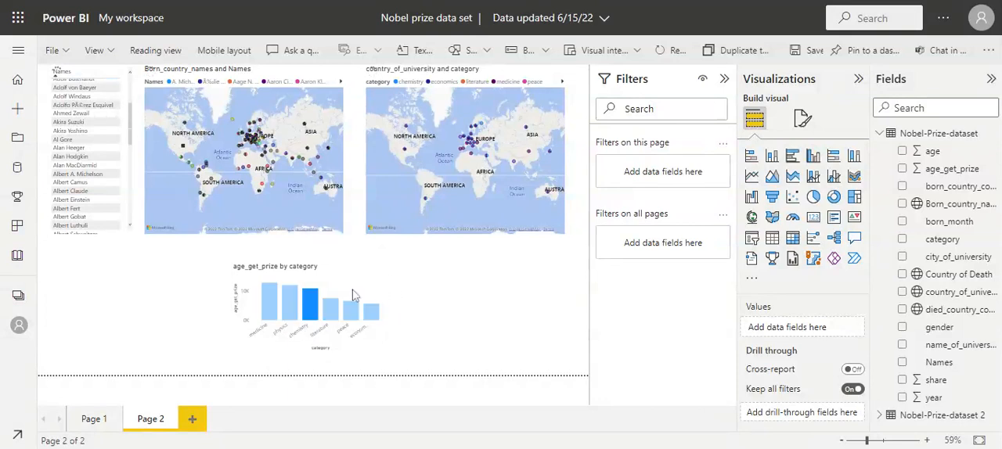
click(392, 270)
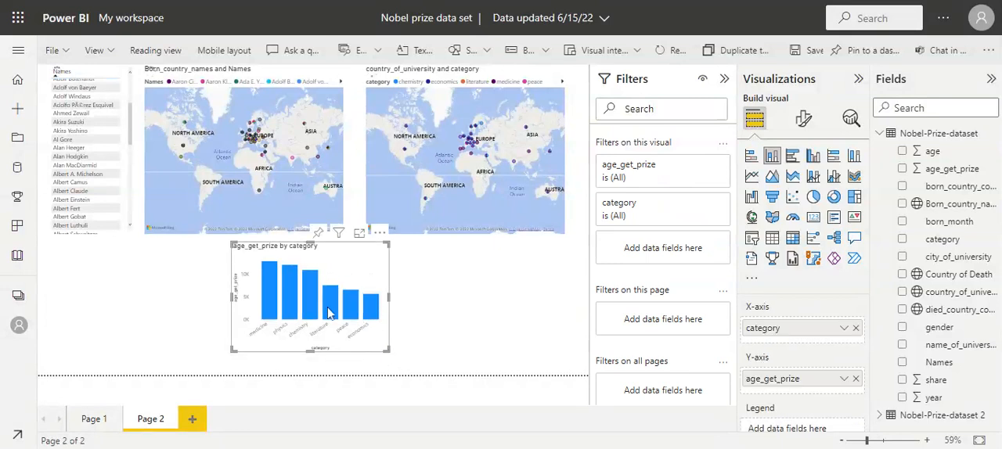
drag(329, 313, 102, 296)
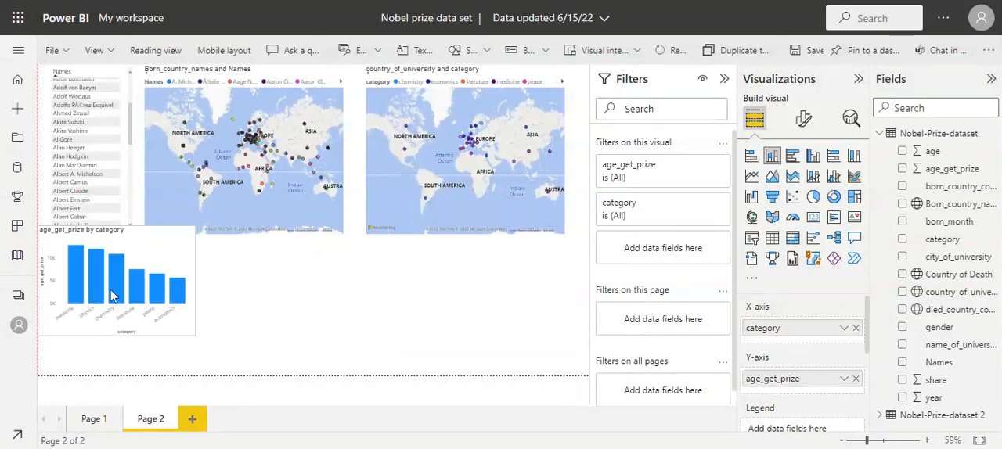
drag(124, 283, 125, 293)
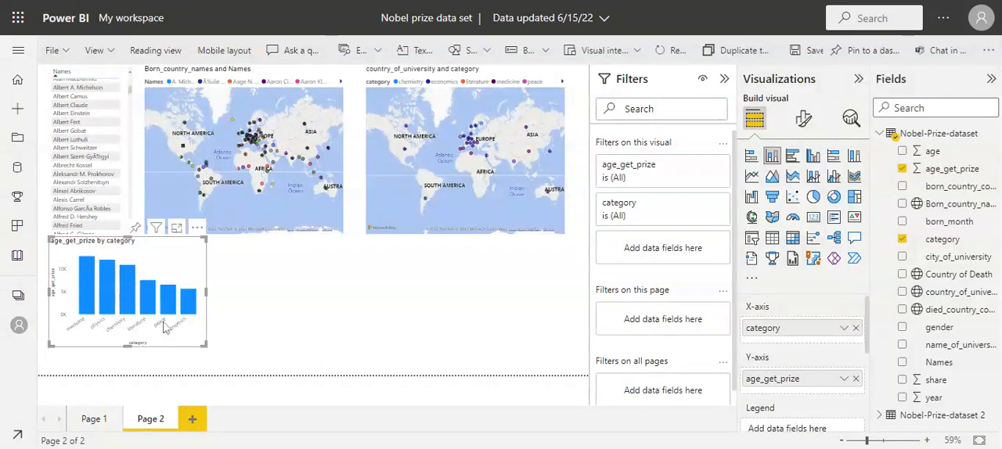
drag(205, 348, 221, 381)
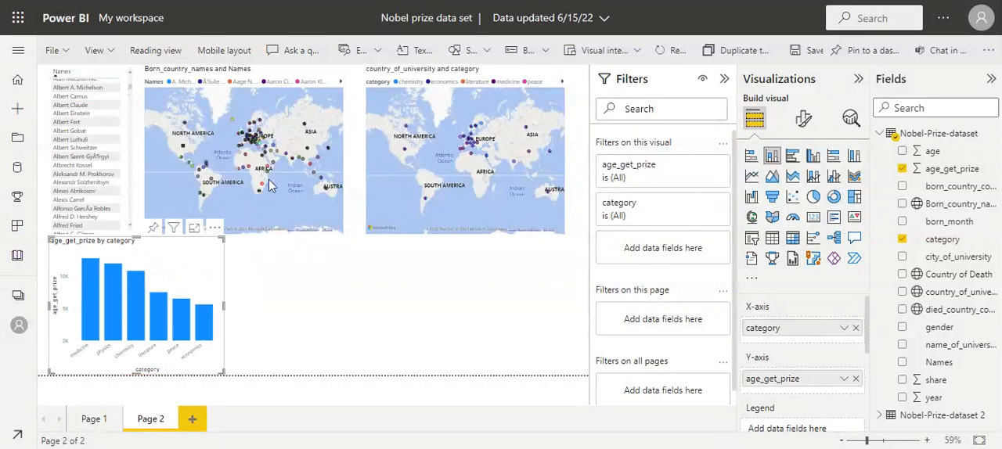
Reduce both maps to the same shorter height, widen the country_of_university map to the page edge, and shift the narrowed Born_country_names map slightly right.
click(321, 222)
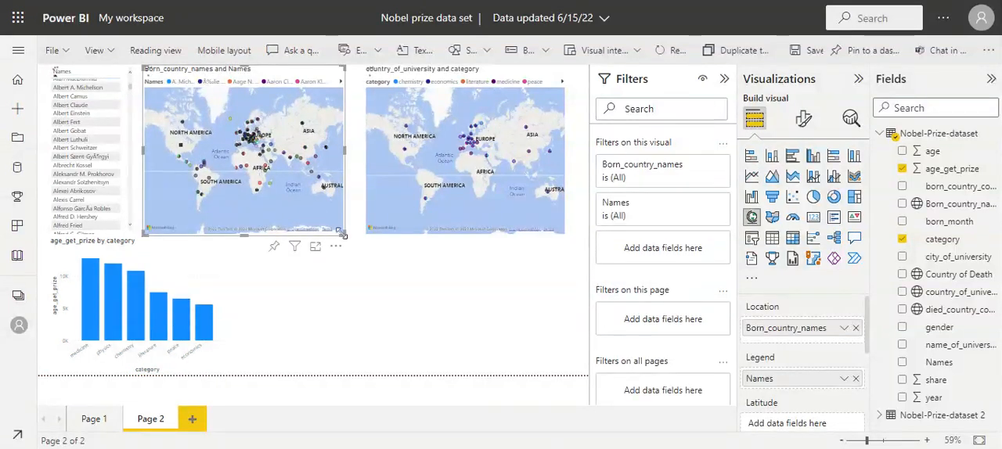
drag(317, 213, 313, 204)
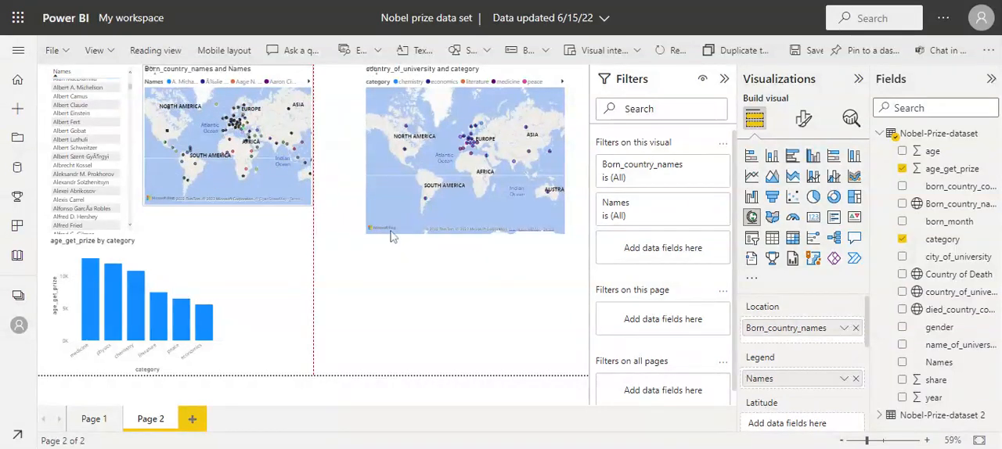
click(559, 231)
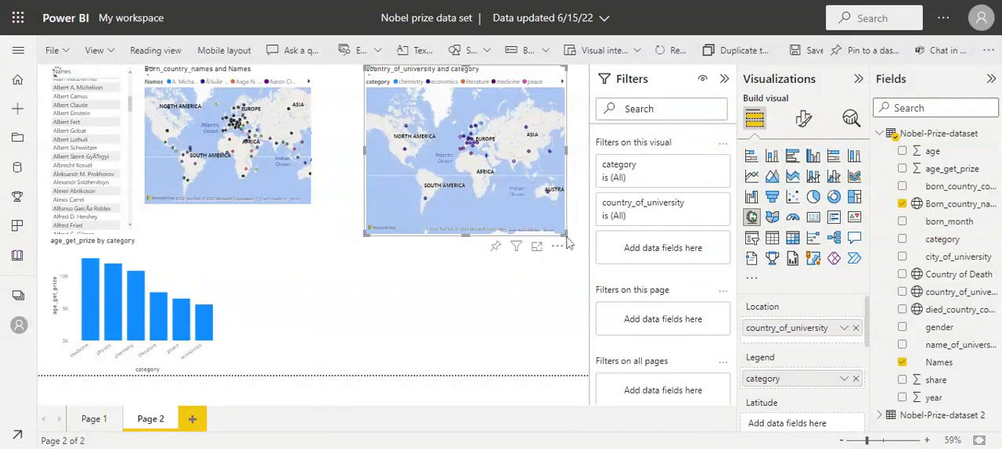
drag(566, 233, 586, 214)
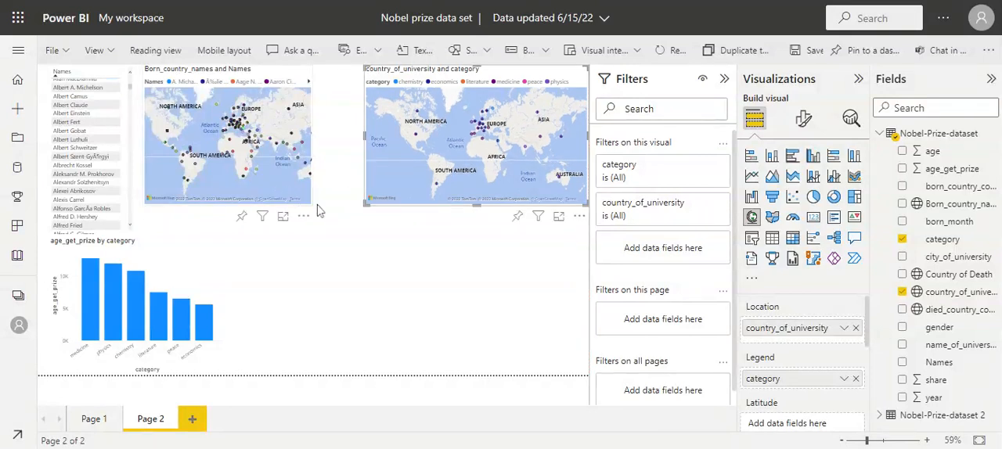
click(311, 207)
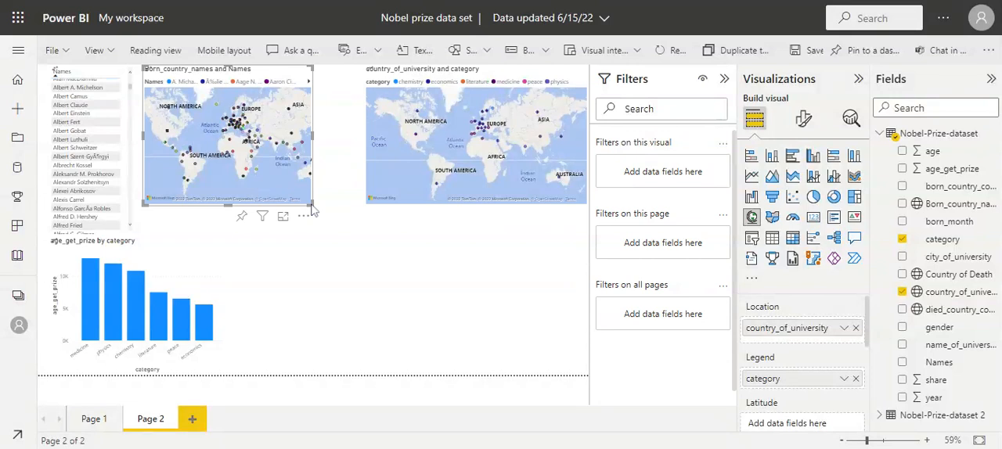
drag(368, 213, 331, 212)
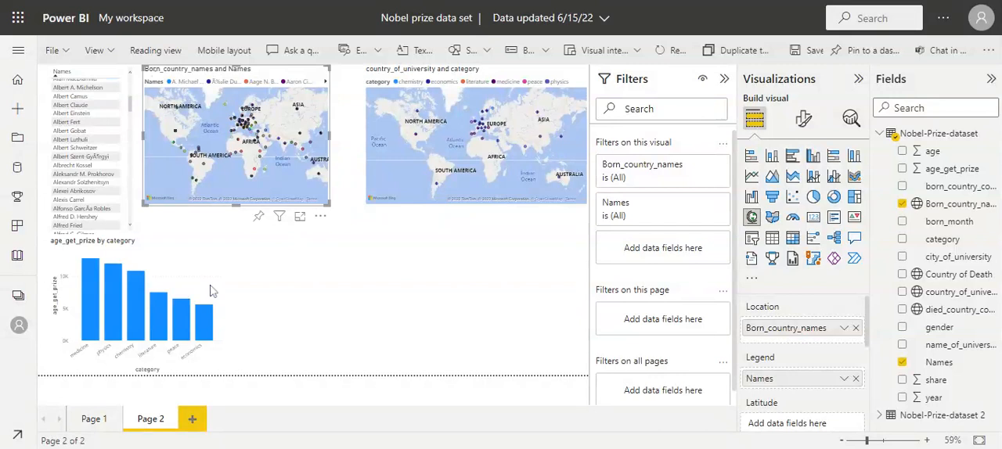
key(Right)
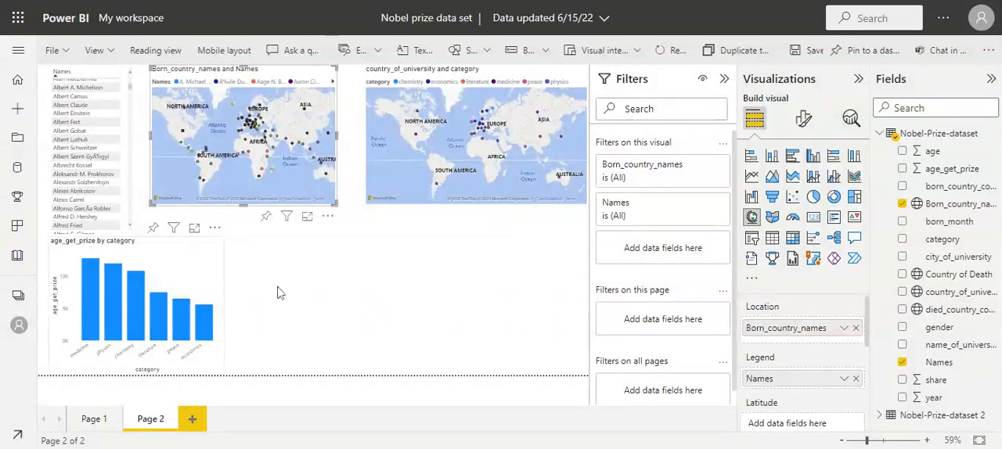
Move the age_get_prize by category chart below the Born_country_names map and enlarge it to meet the map's lower edge.
drag(179, 293, 311, 276)
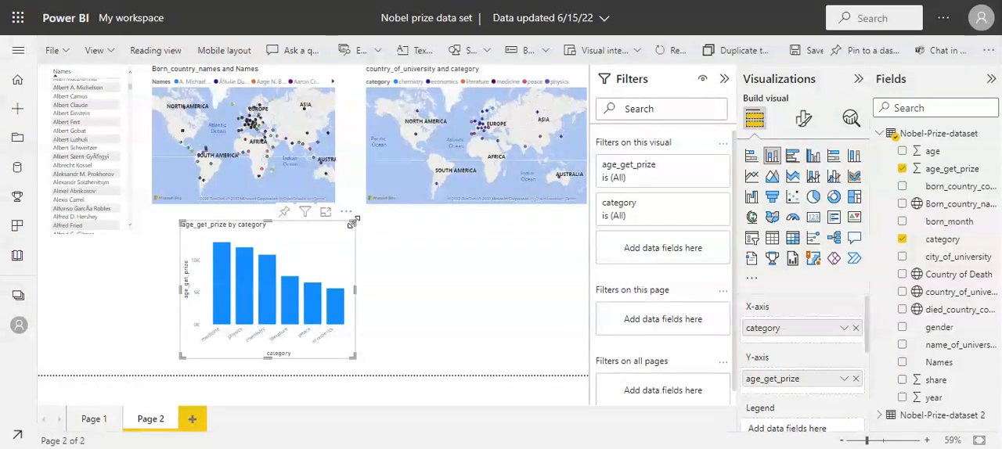
drag(352, 224, 362, 207)
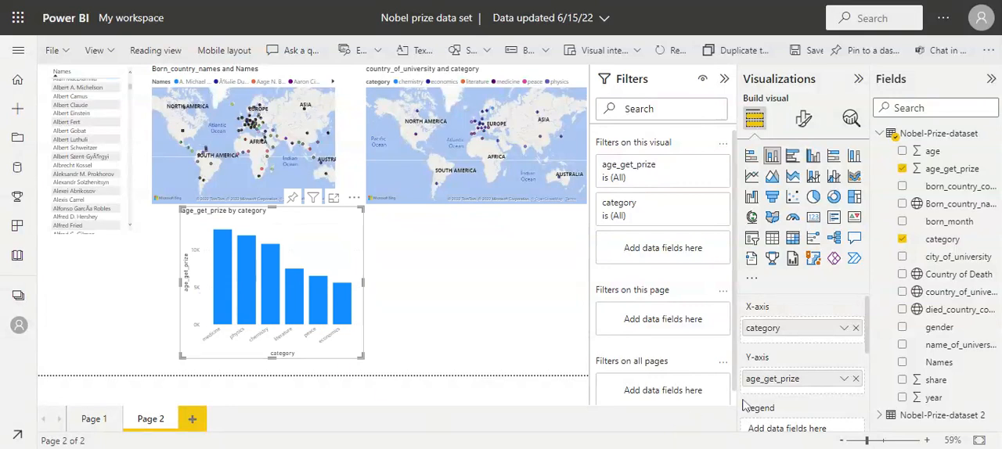
Set the age_get_prize aggregation on the column chart's Y-axis to Average.
click(844, 380)
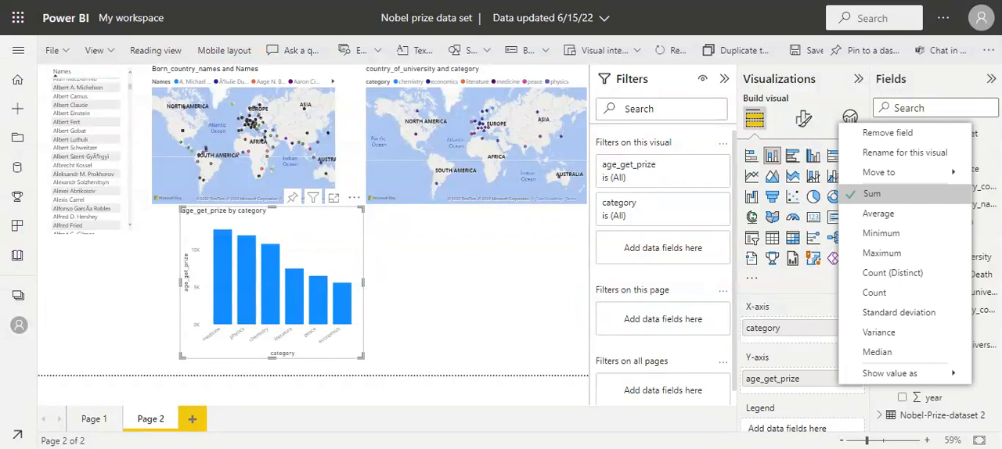
click(879, 215)
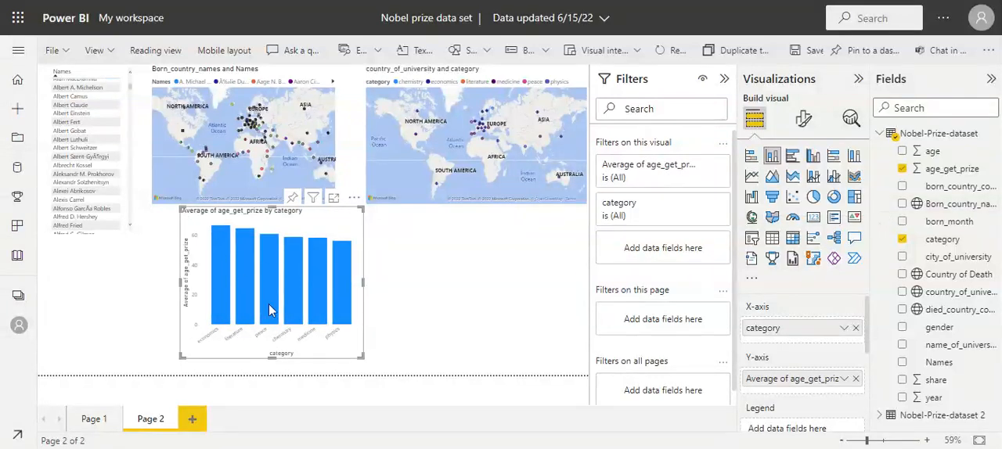
click(845, 382)
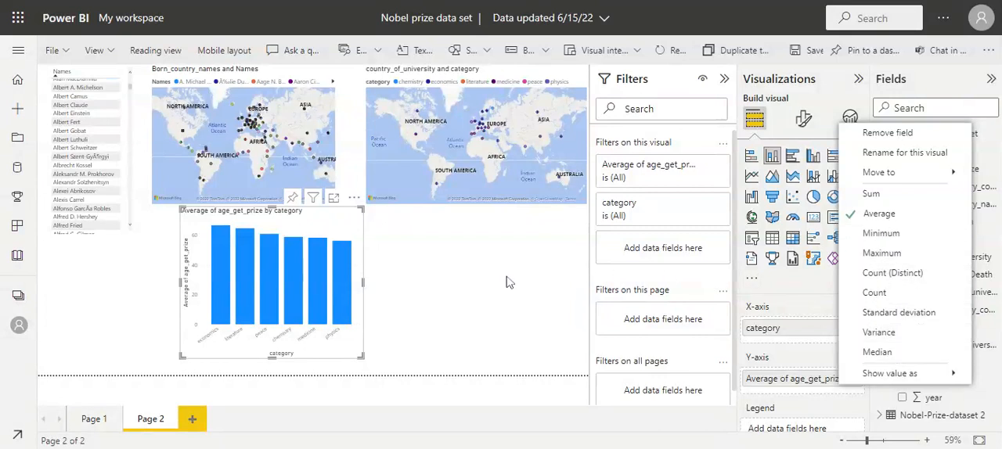
click(883, 216)
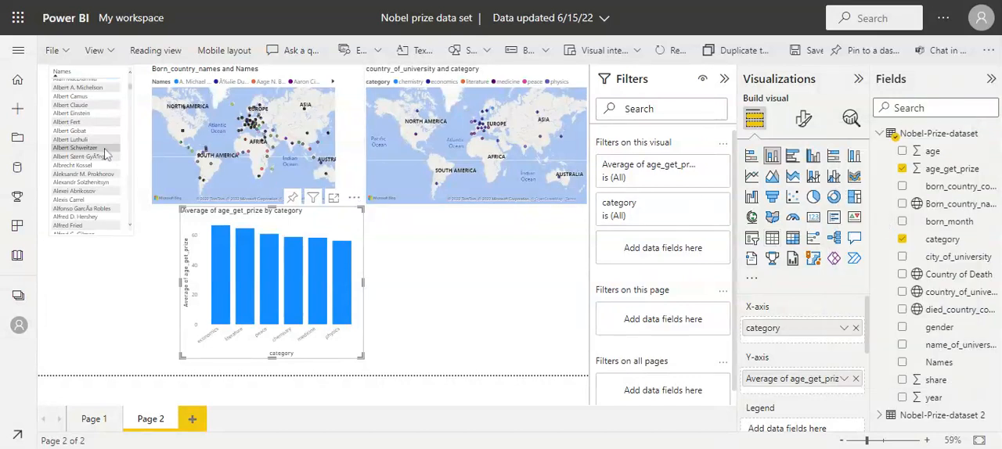
Filter the page by laureate Albert Claude and add a clustered column chart of age below the country_of_university map.
click(85, 107)
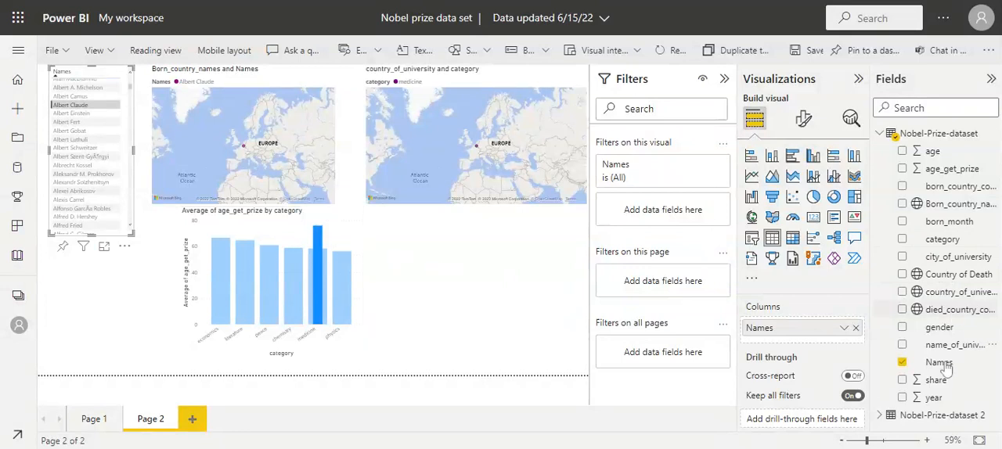
click(904, 152)
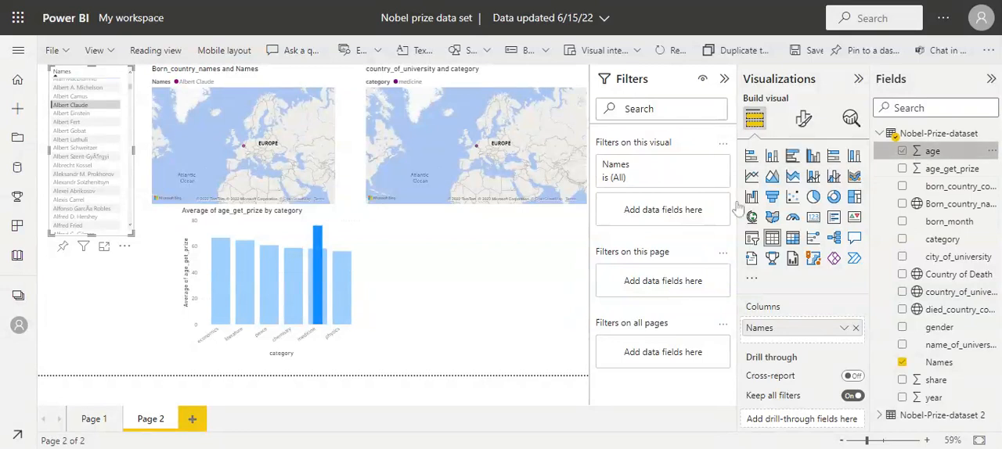
drag(736, 208, 453, 260)
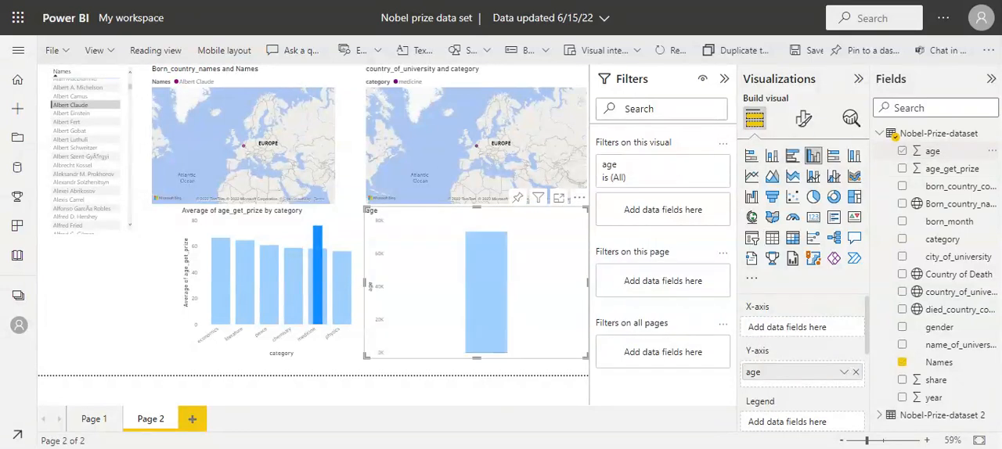
Convert the age chart to a table, trying Count and Count (Distinct) for age before setting it to Don't summarize.
click(844, 374)
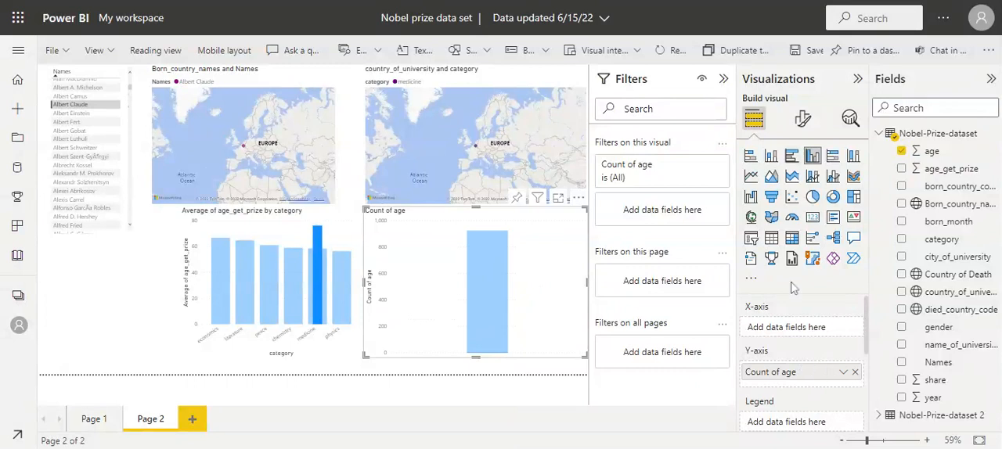
click(772, 240)
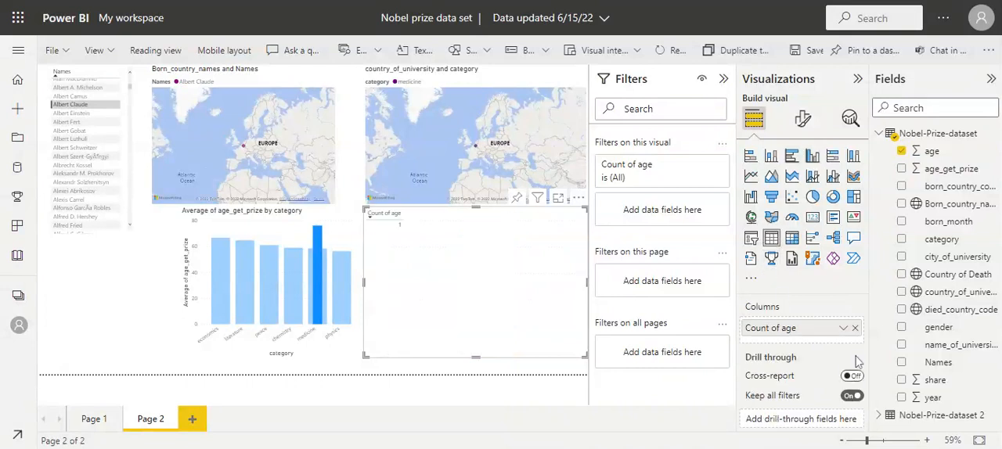
click(843, 328)
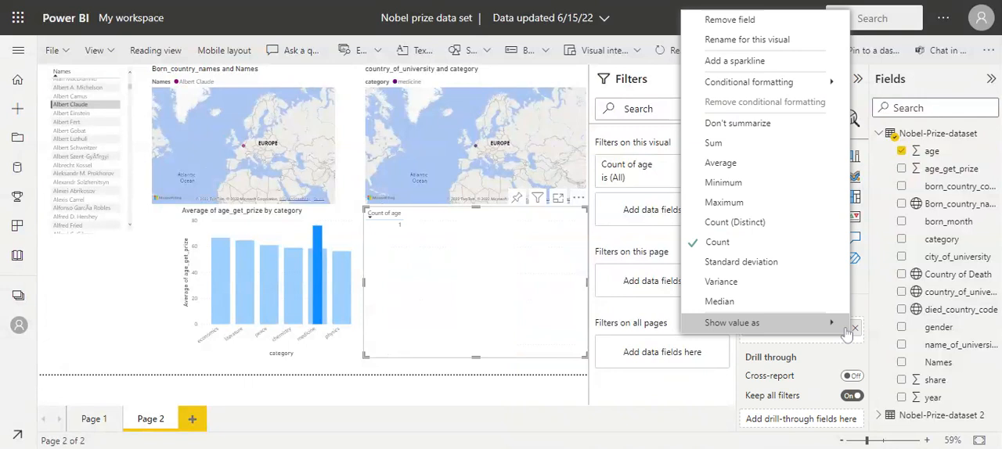
click(773, 223)
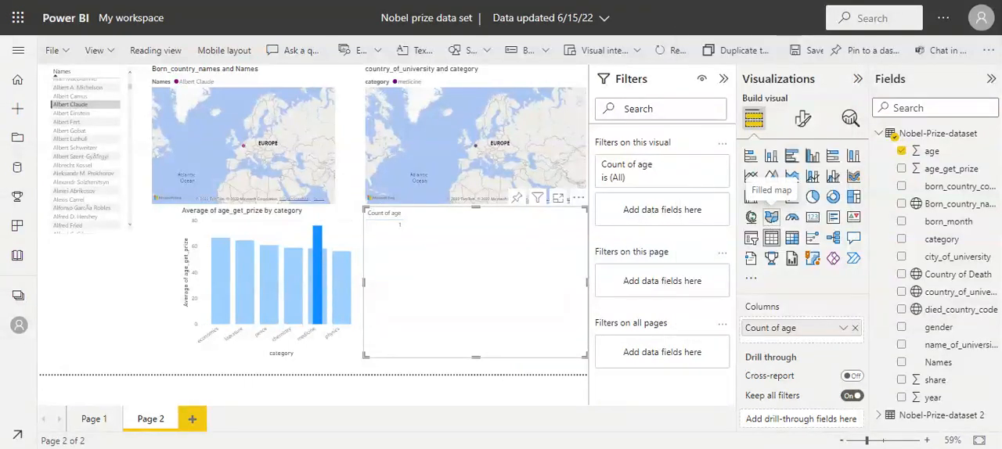
click(843, 330)
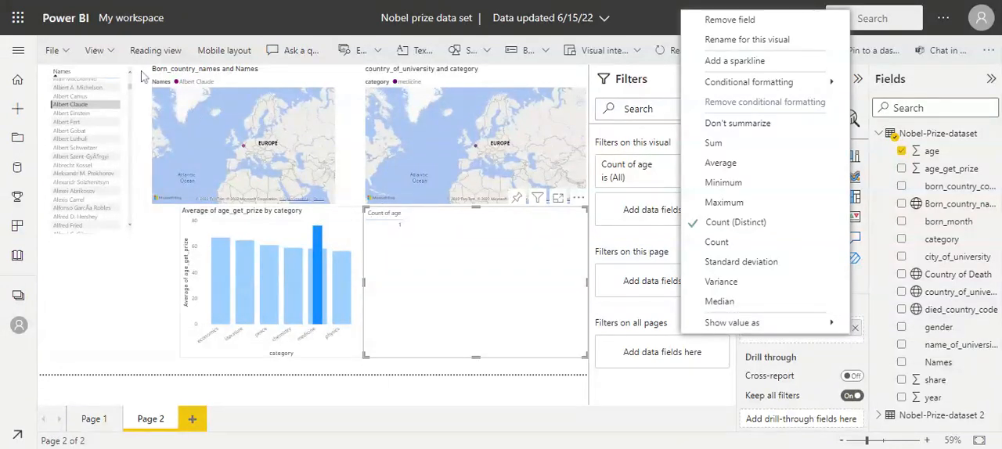
click(781, 126)
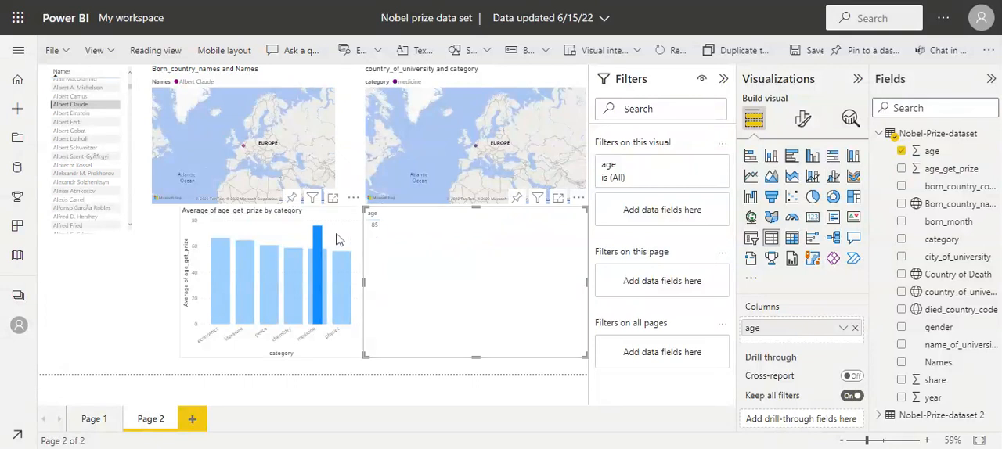
mouse_move(321, 234)
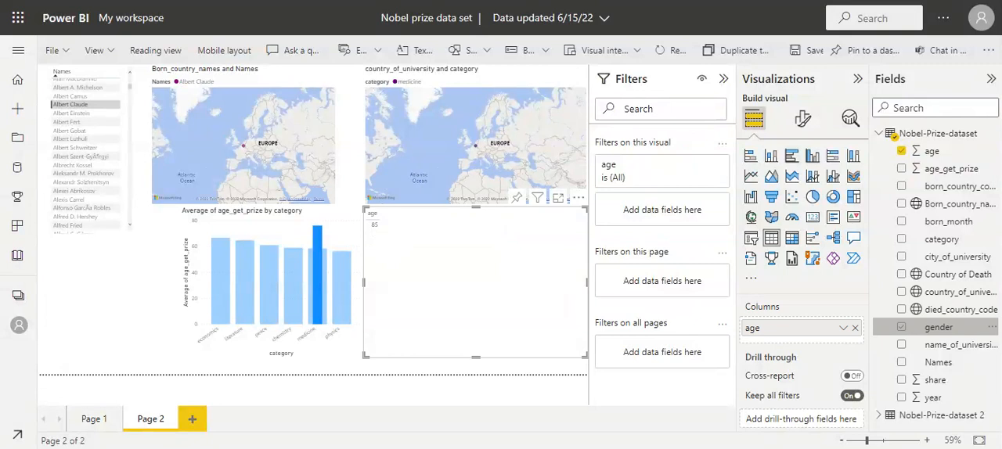
Add a gender table below the Names table and clear the Albert Claude filter from the page.
drag(938, 327, 91, 298)
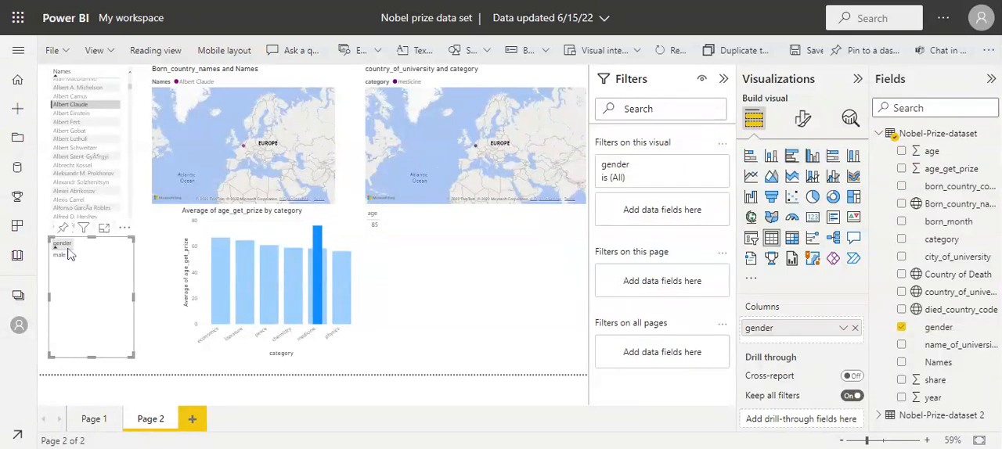
click(91, 74)
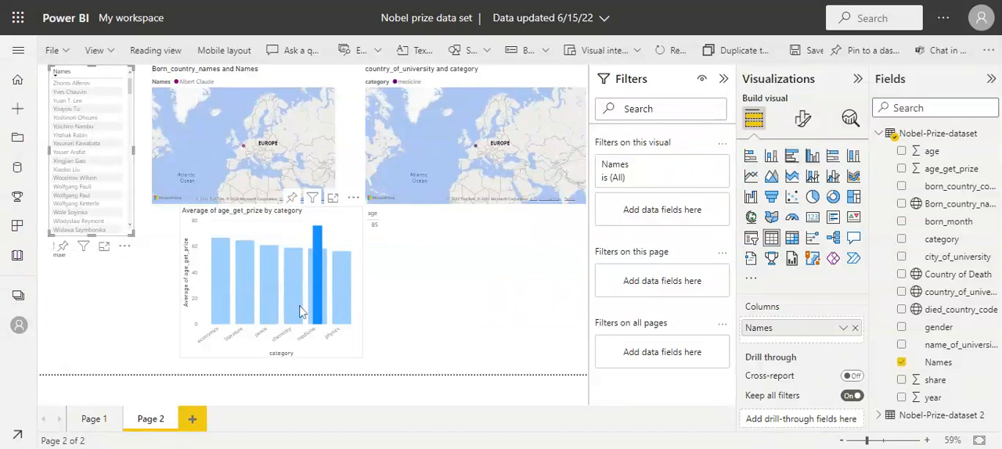
click(107, 78)
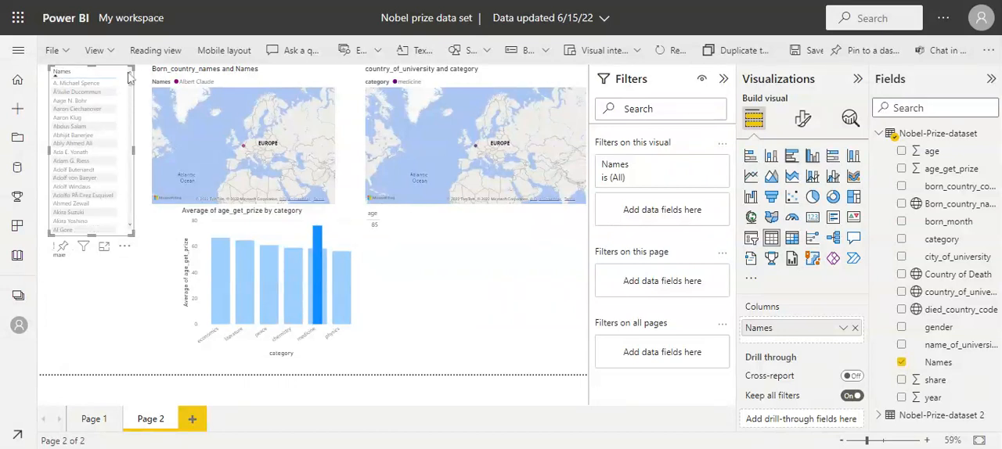
click(422, 313)
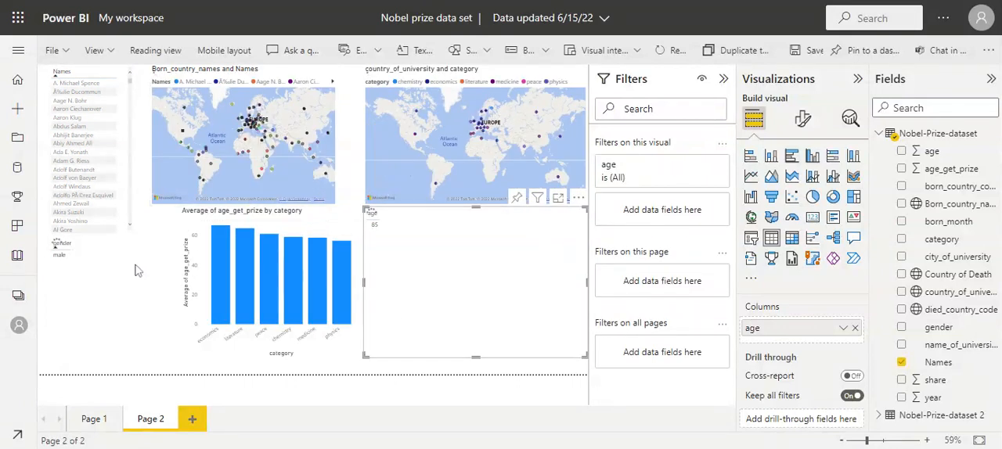
click(90, 259)
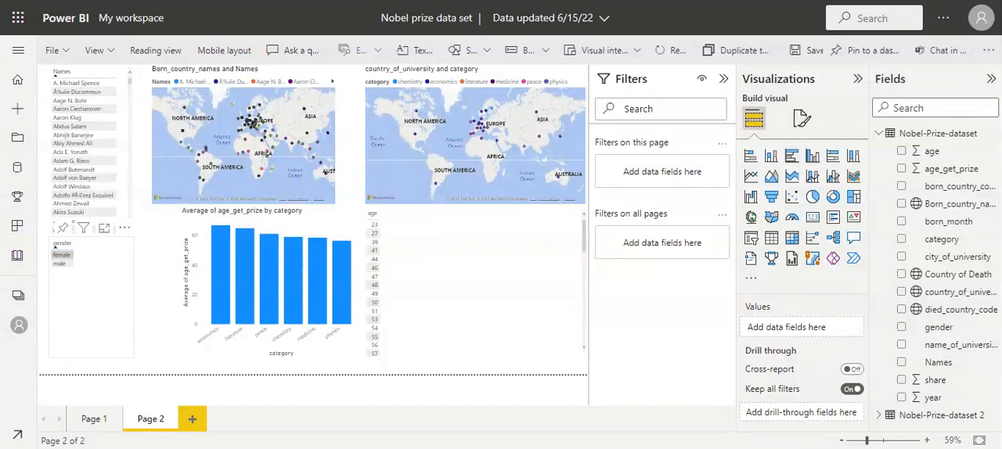
Filter the page by female gender, sort the Names table in descending order and clear the gender filter.
click(66, 255)
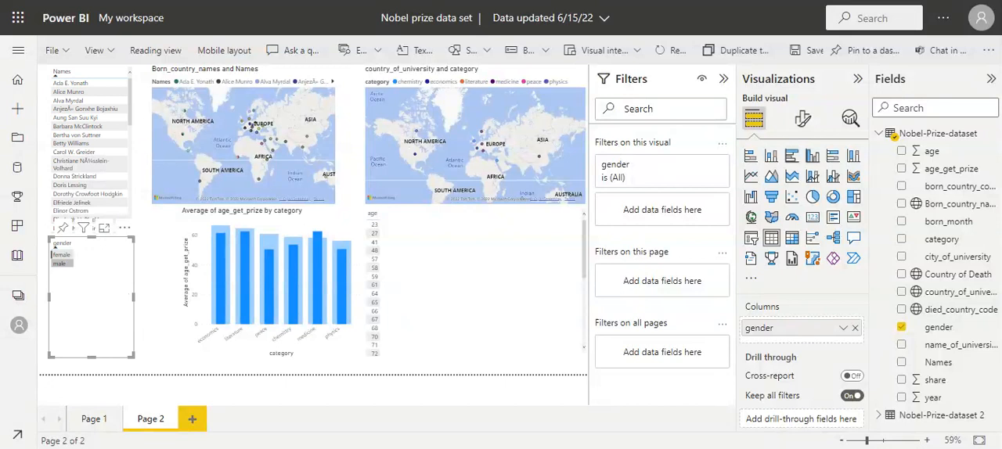
click(121, 85)
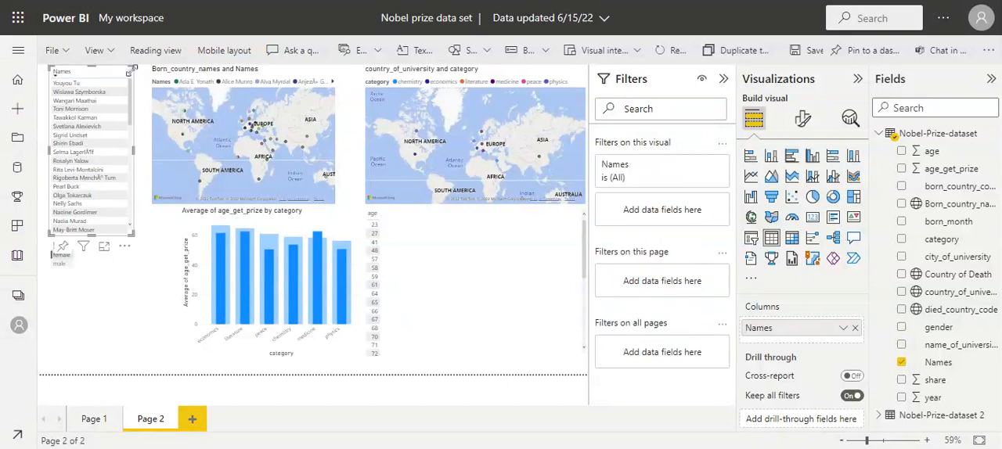
click(86, 309)
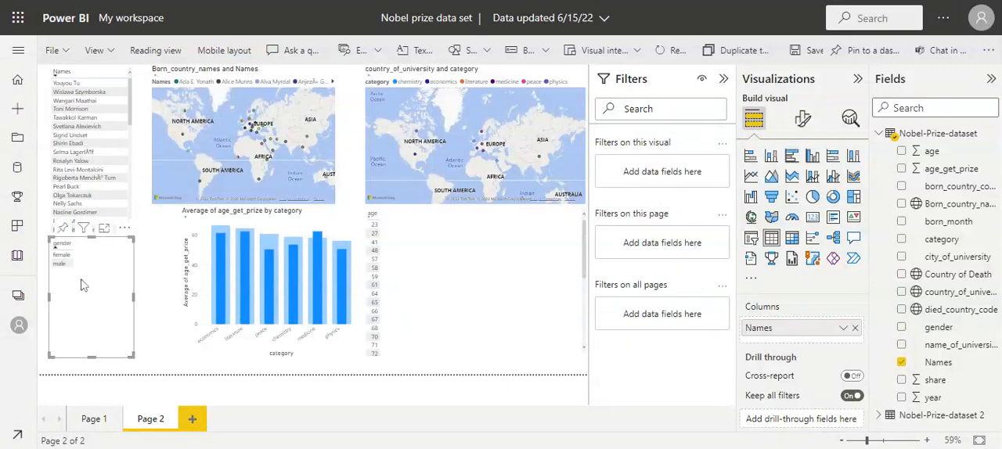
Sort the gender table in descending order and browse the laureates in the Names table.
click(66, 247)
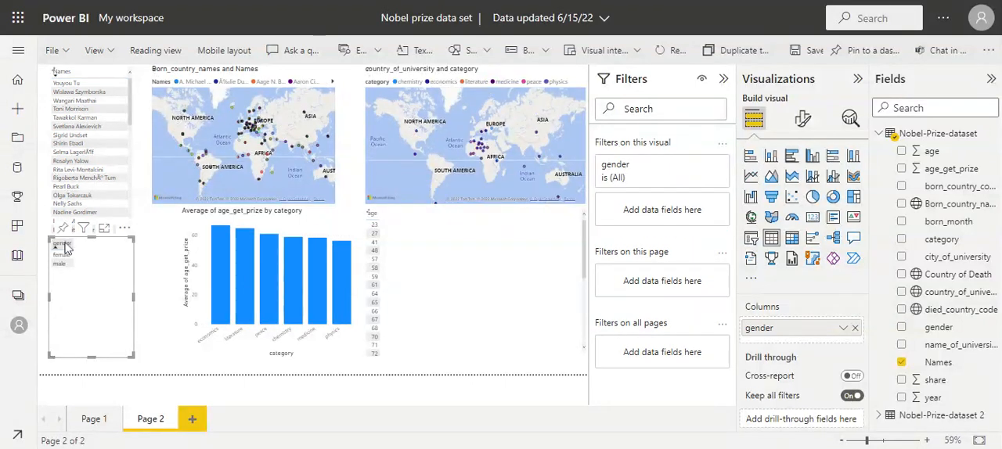
scroll(127, 115, up, 2)
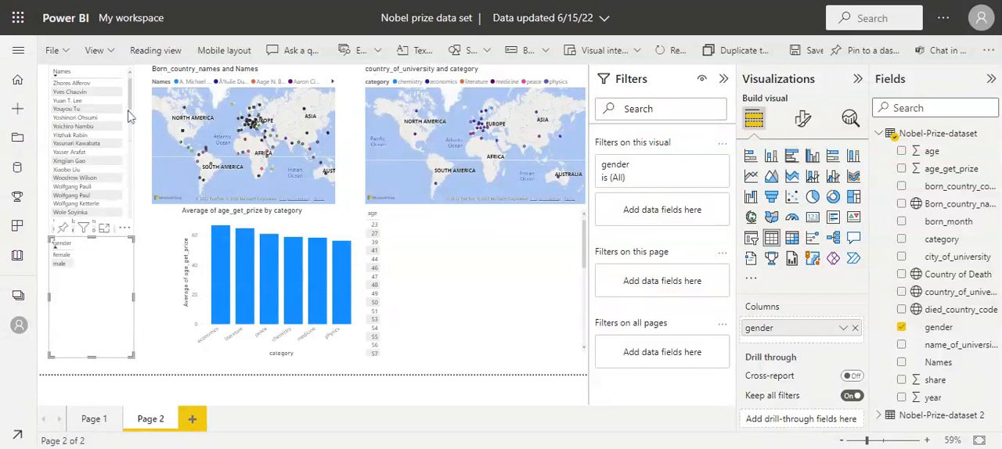
click(131, 92)
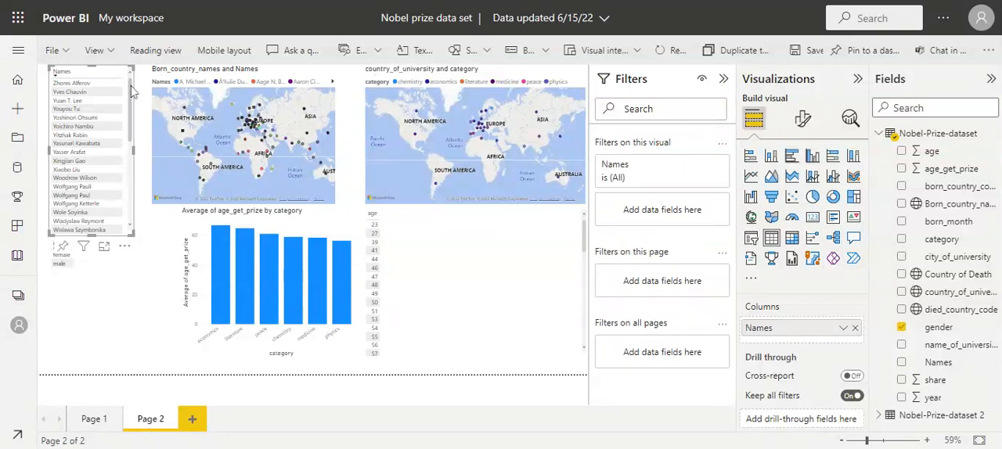
scroll(132, 92, down, 3)
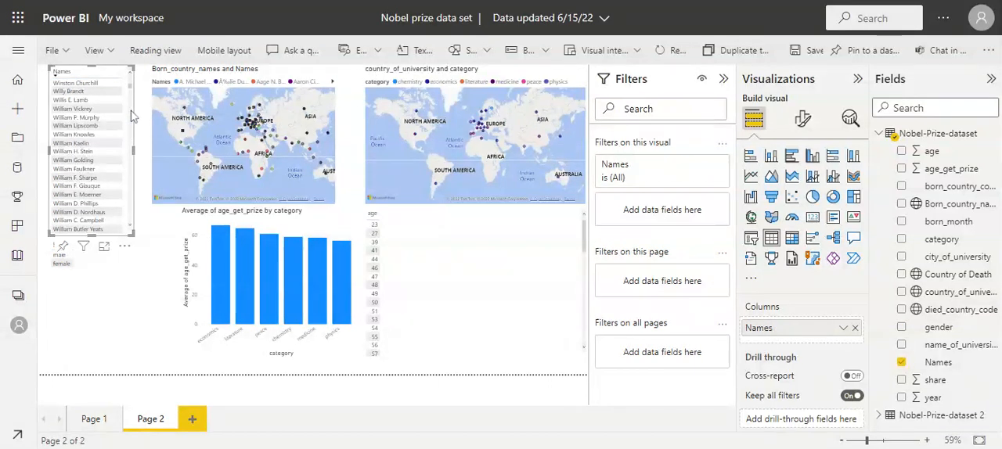
scroll(130, 70, up, 3)
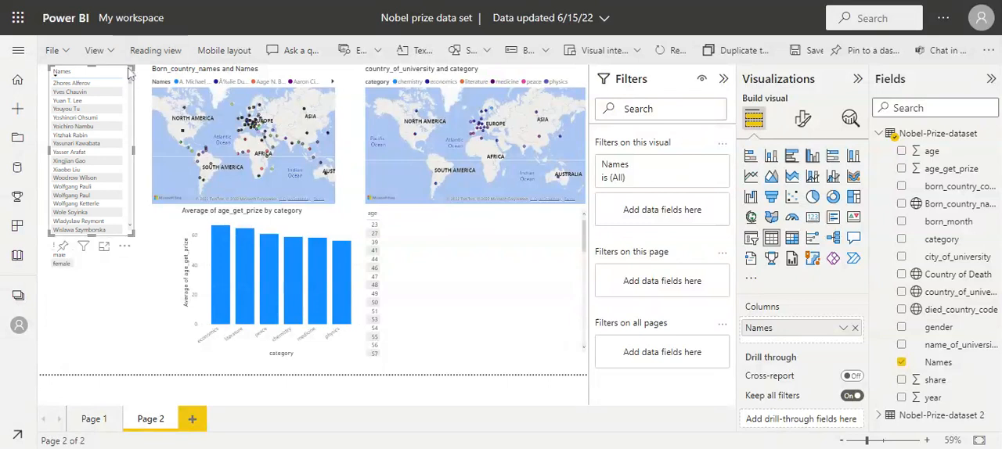
Filter the page by laureate Xiaobo Liu, examine the peace column and both maps, and clear the filter.
click(70, 170)
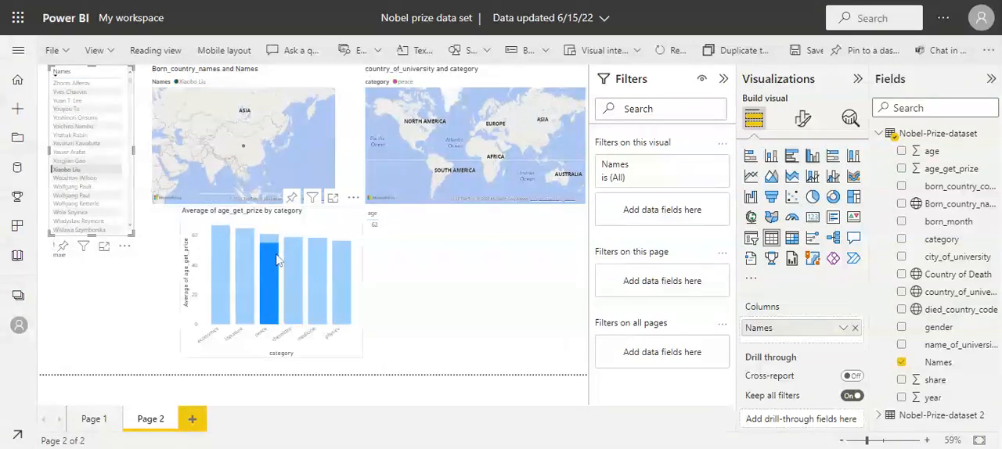
mouse_move(274, 286)
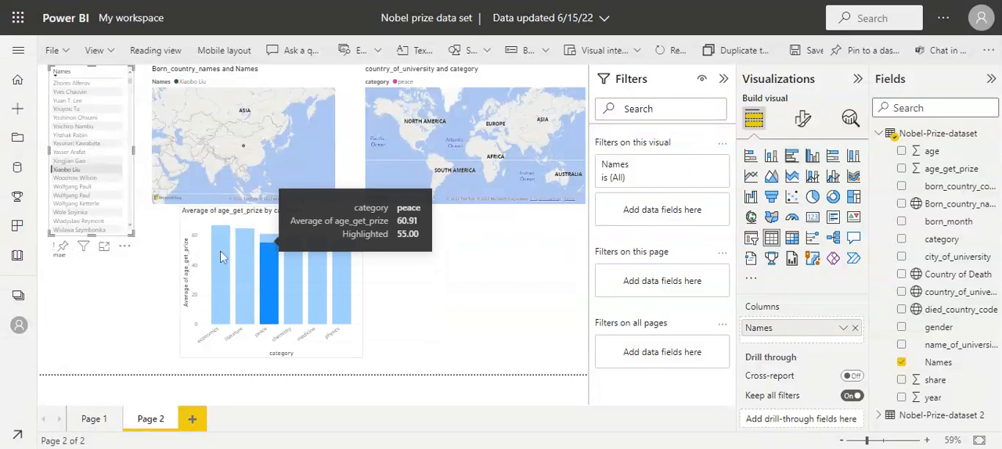
mouse_move(245, 148)
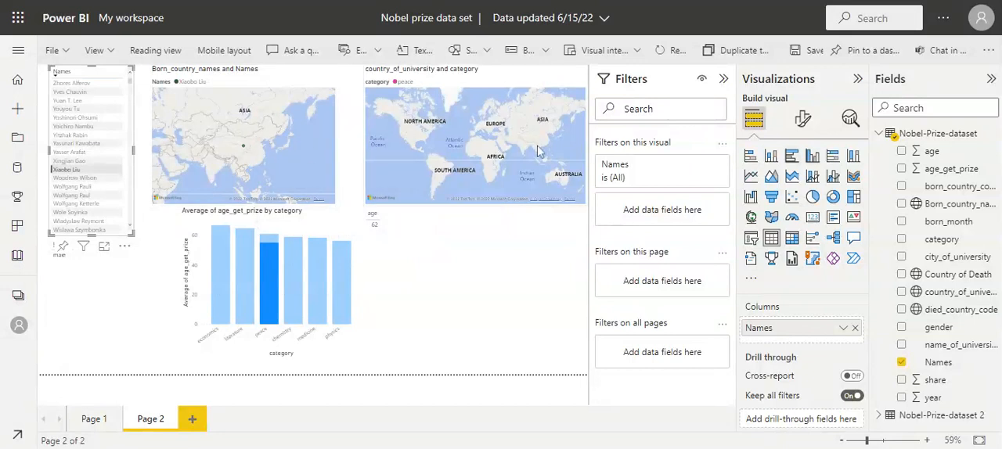
click(479, 163)
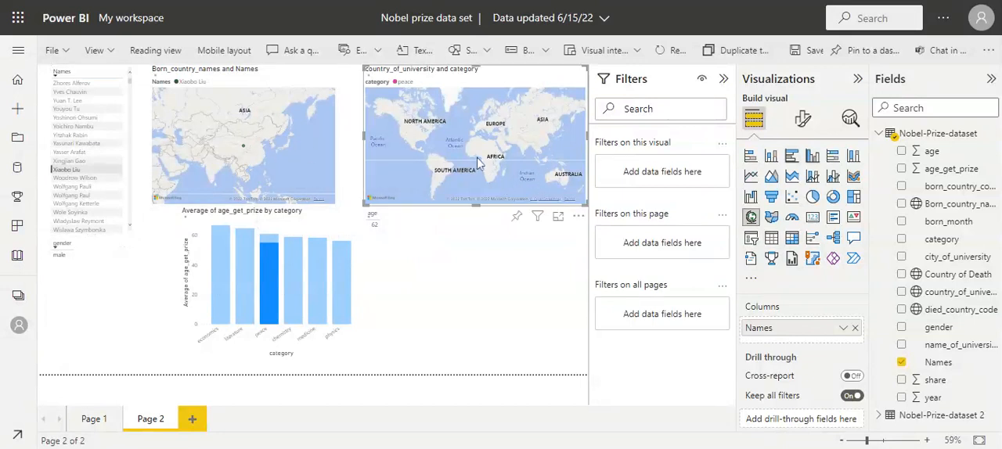
scroll(479, 162, up, 1)
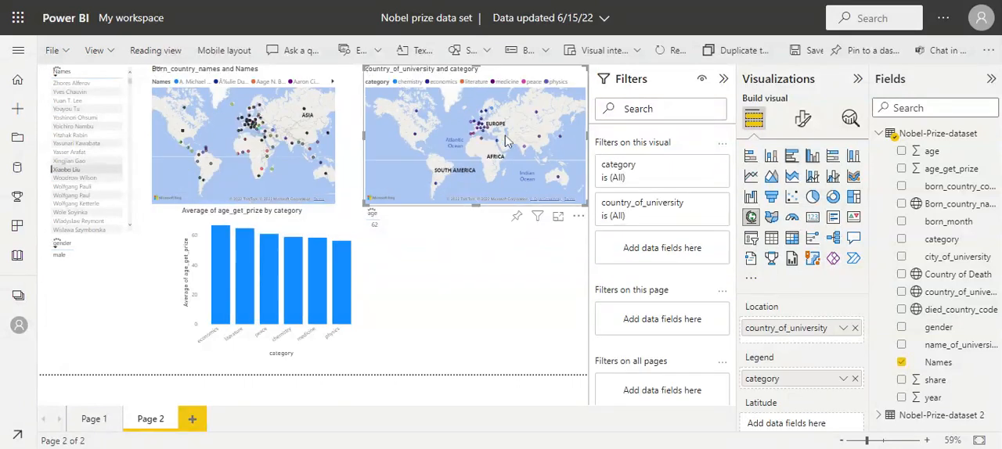
click(79, 169)
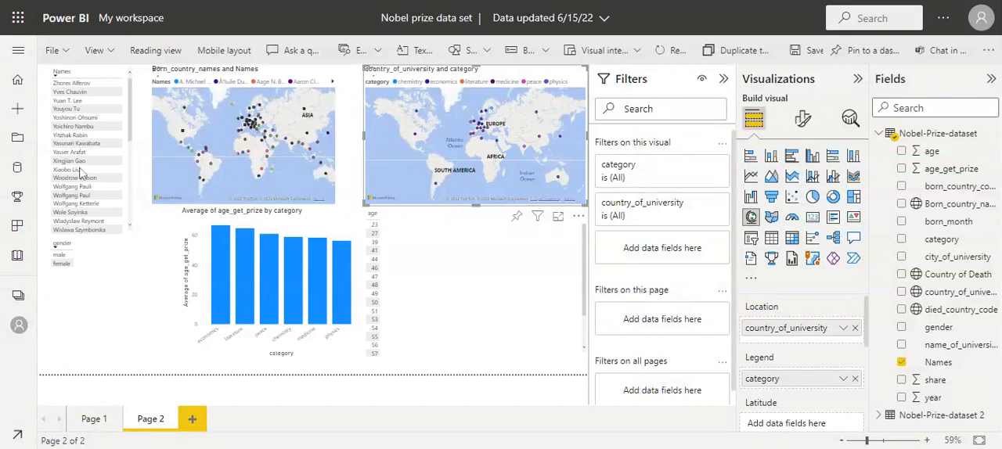